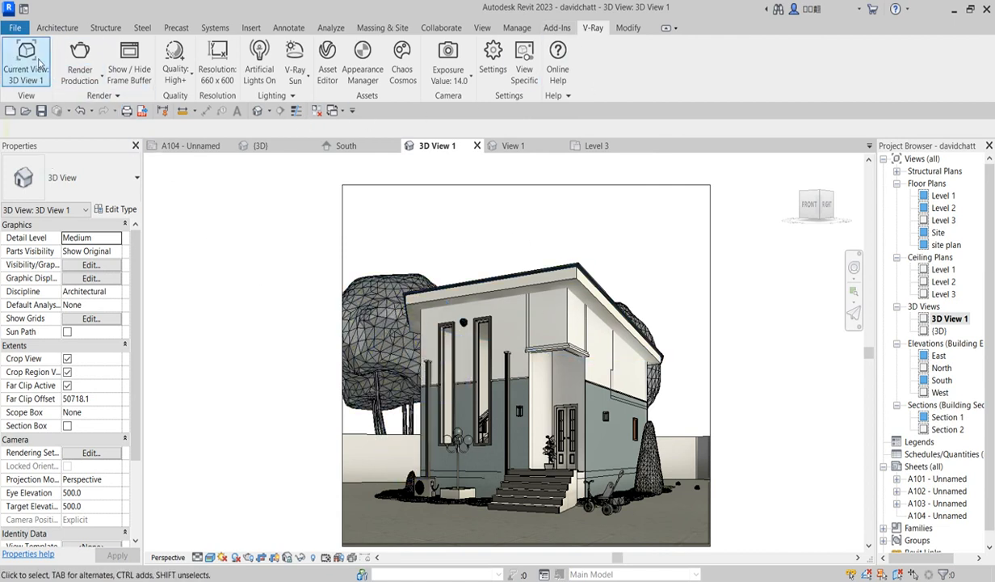
Choose 3D View 1 as the view to render and set the render quality to High.
{"action": "left_click", "coordinate": [32, 63]}
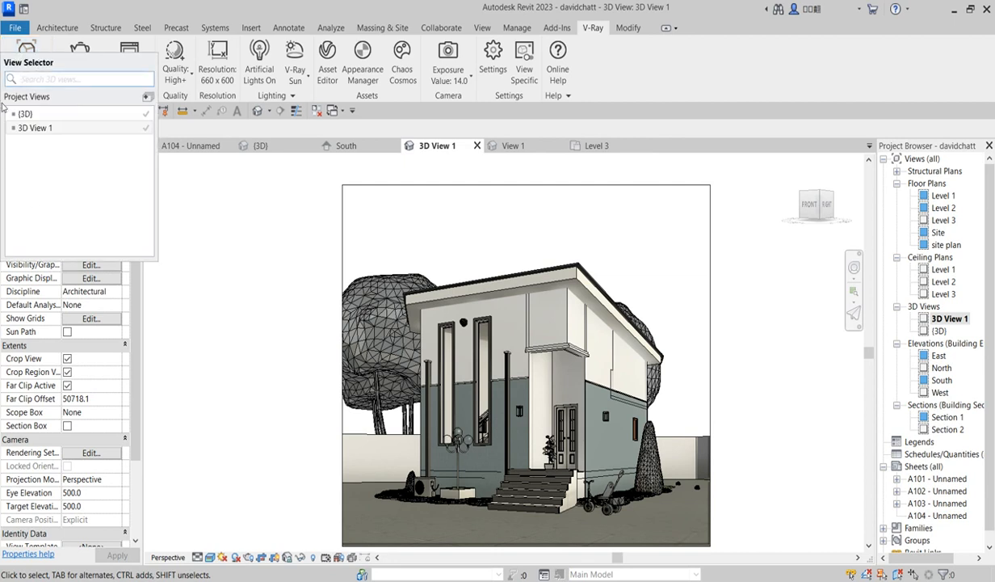
{"action": "left_click", "coordinate": [37, 128]}
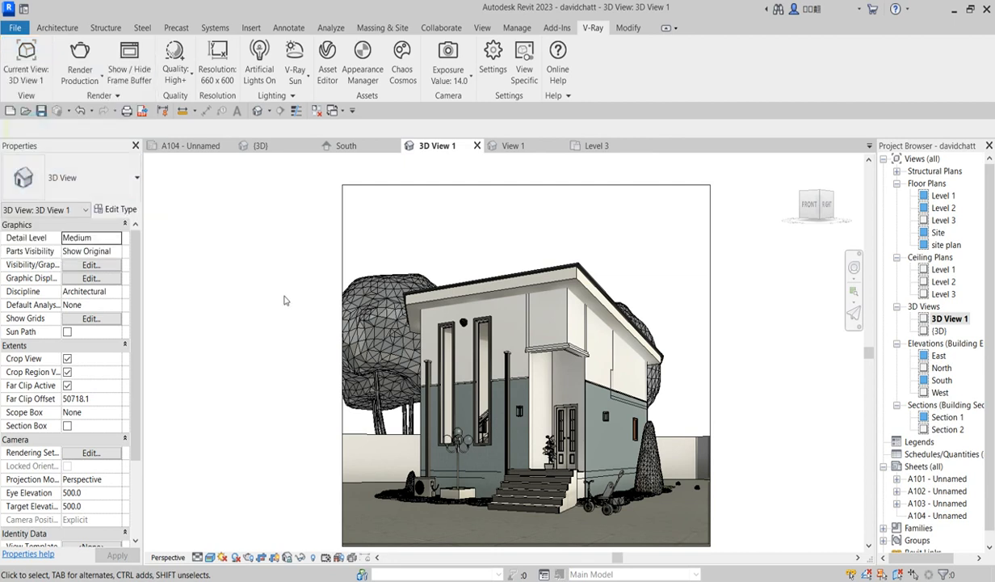
{"action": "left_click", "coordinate": [192, 78]}
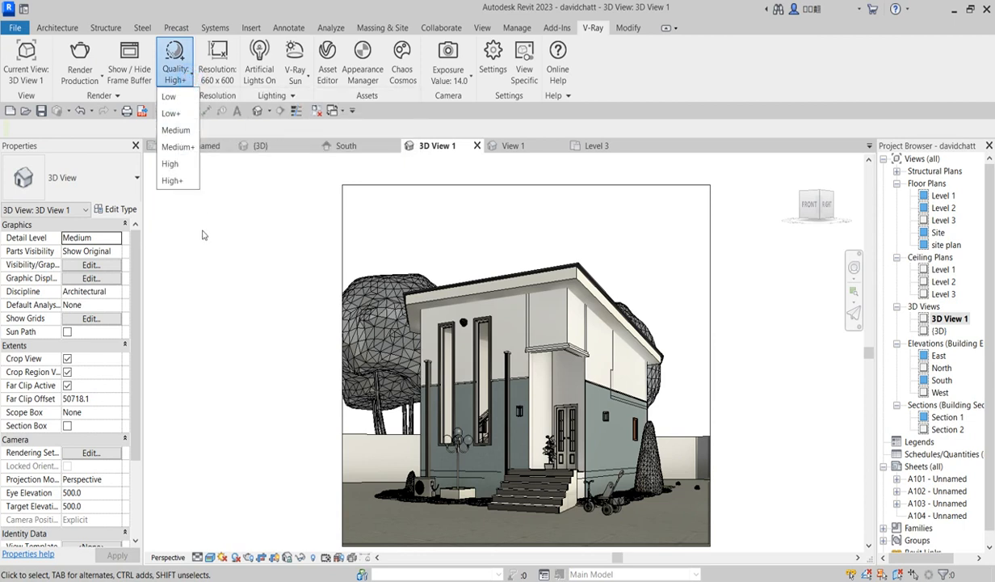
{"action": "left_click", "coordinate": [172, 180]}
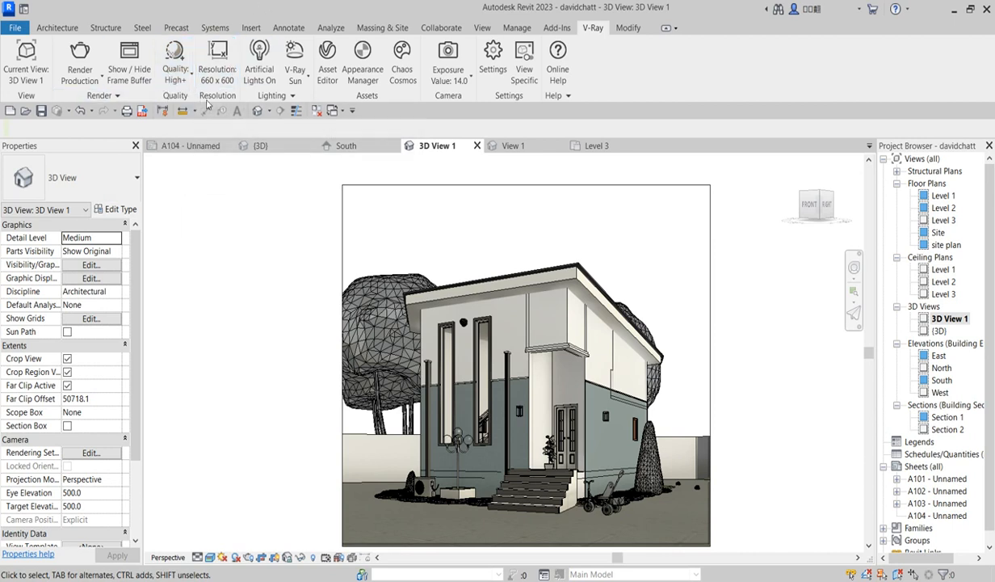
{"action": "left_click", "coordinate": [170, 70]}
{"action": "left_click", "coordinate": [173, 161]}
Review the aspect ratio options and pixel dimensions in the V-Ray render resolution settings.
{"action": "left_click", "coordinate": [215, 60]}
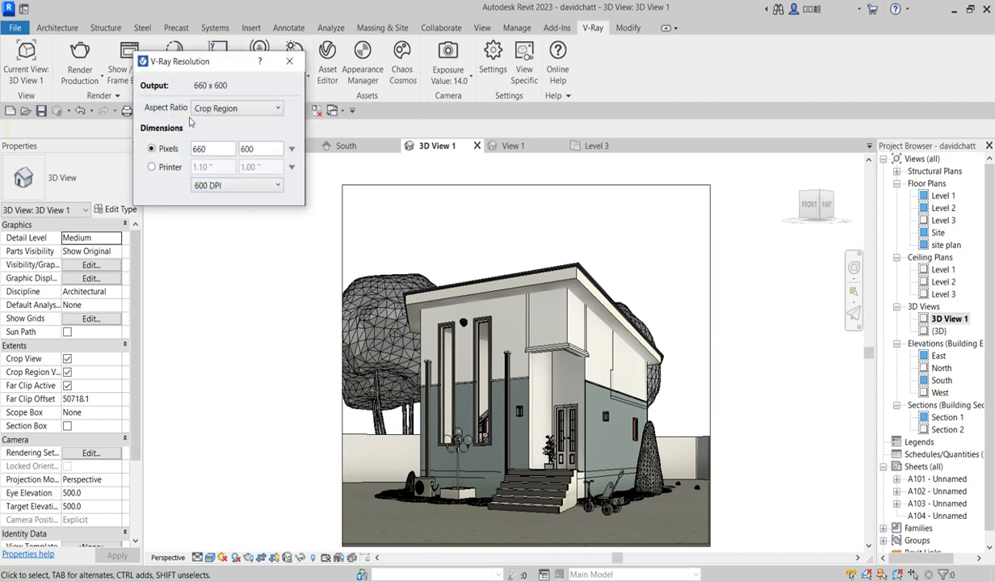
{"action": "left_click", "coordinate": [274, 108]}
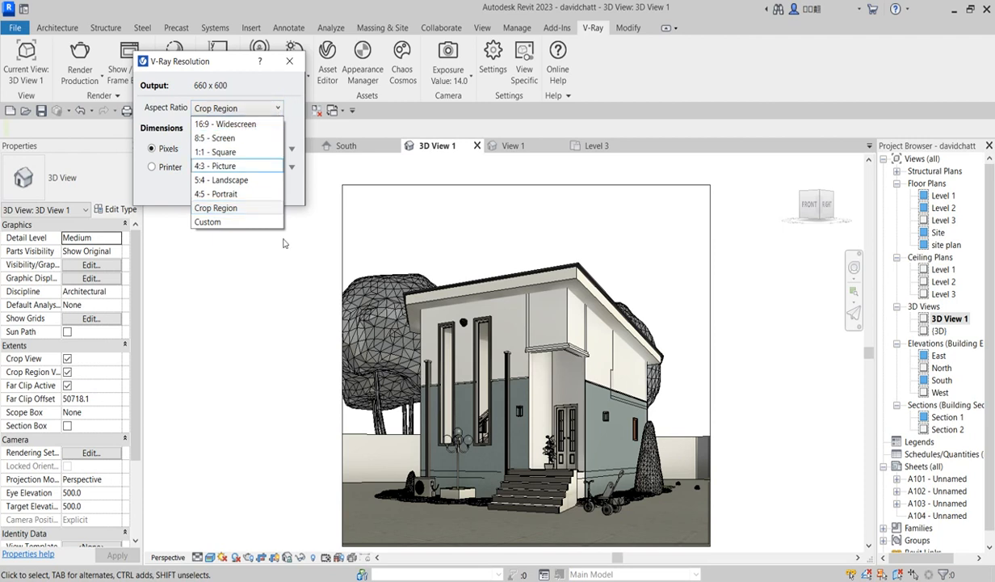
{"action": "left_click", "coordinate": [748, 396]}
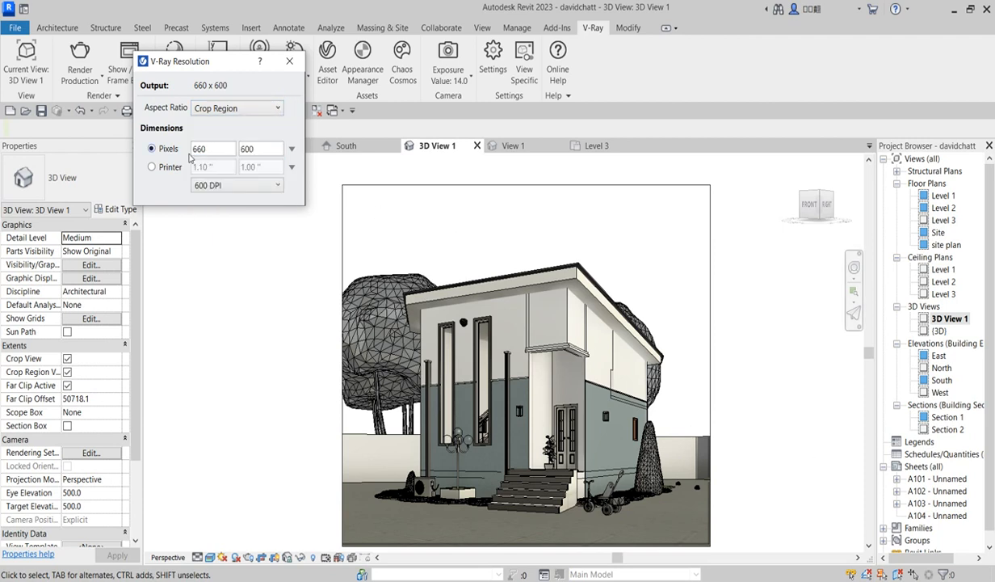
{"action": "left_click", "coordinate": [288, 61]}
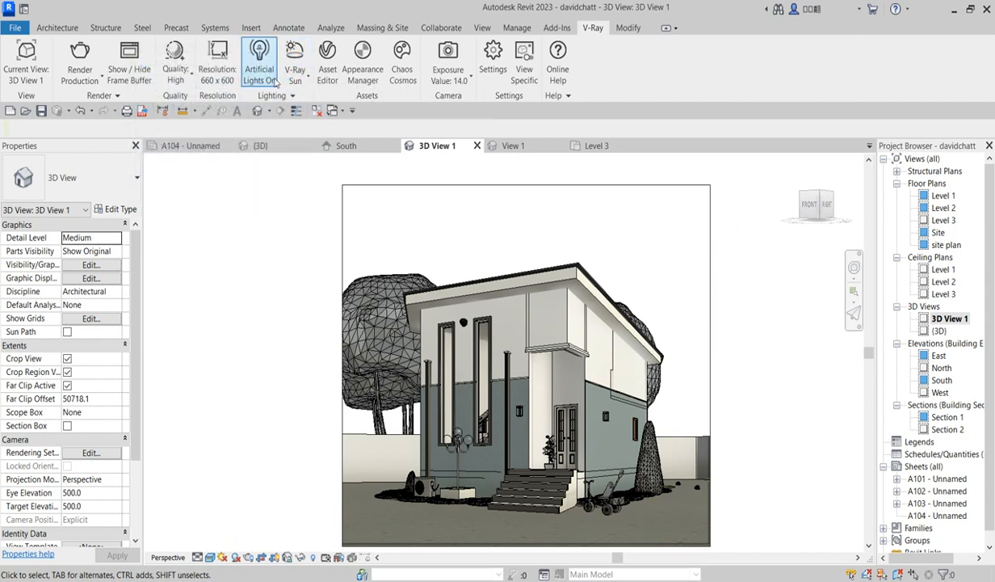
Turn the artificial lights off and back on.
{"action": "left_click", "coordinate": [257, 61]}
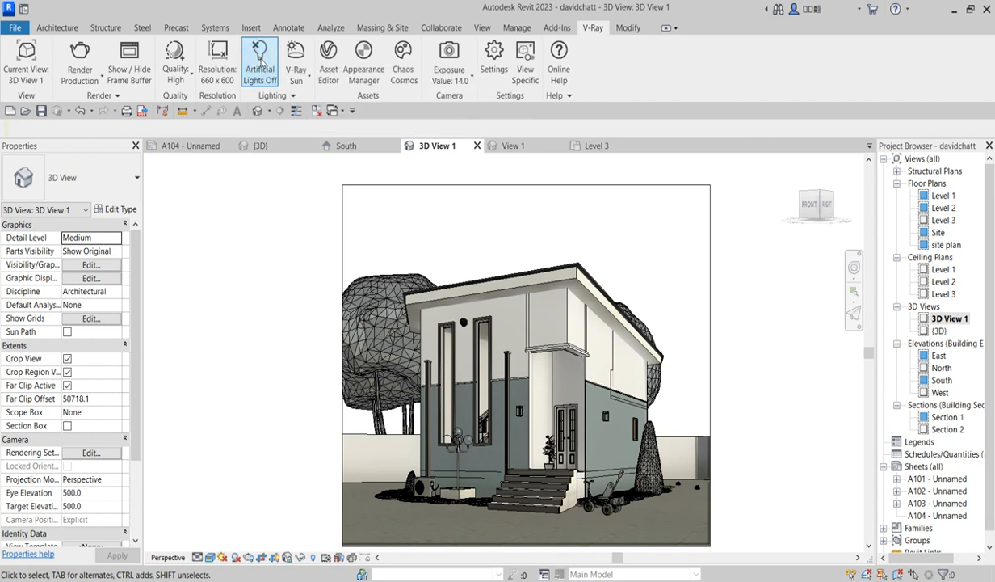
{"action": "left_click", "coordinate": [260, 63]}
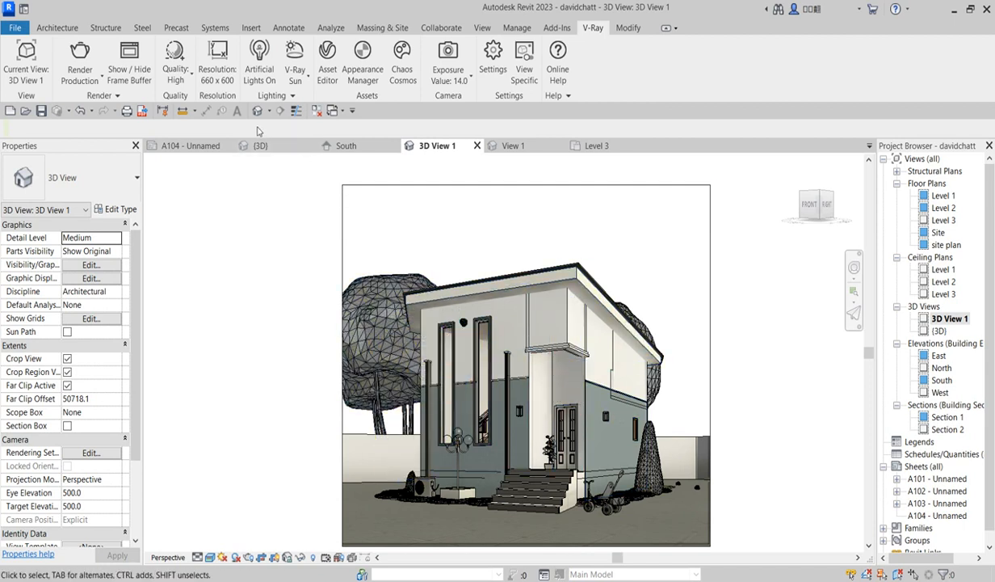
Use V-Ray Sun as the environment light and set a custom background with the Sea Rocks 1 image enabled.
{"action": "left_click", "coordinate": [308, 79]}
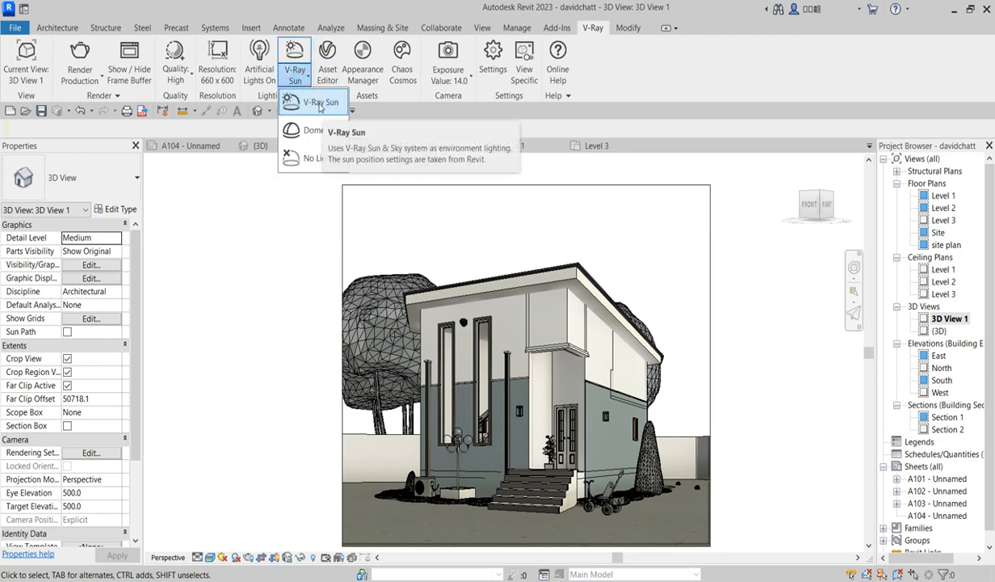
{"action": "left_click", "coordinate": [314, 104]}
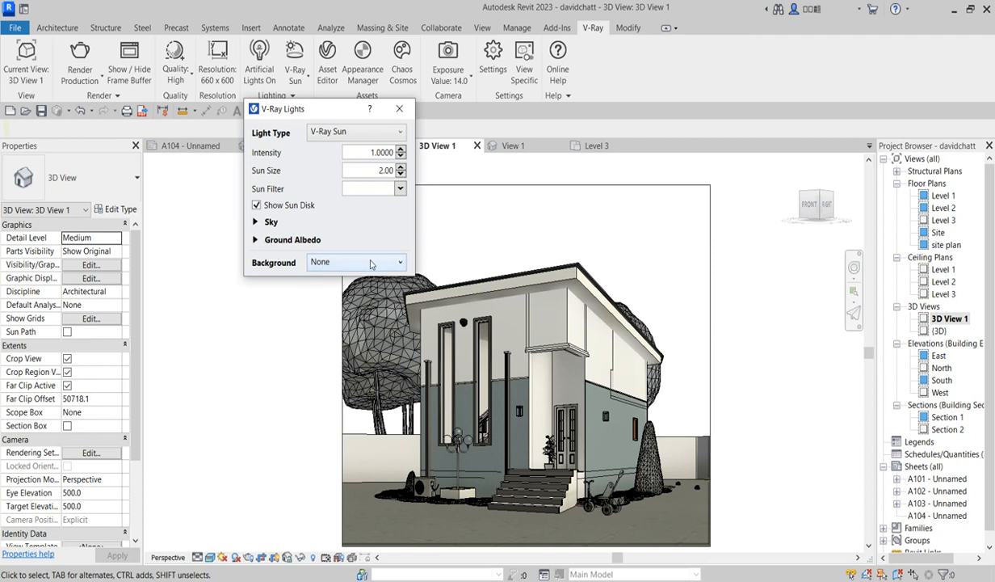
{"action": "left_click", "coordinate": [399, 268]}
{"action": "left_click", "coordinate": [323, 290]}
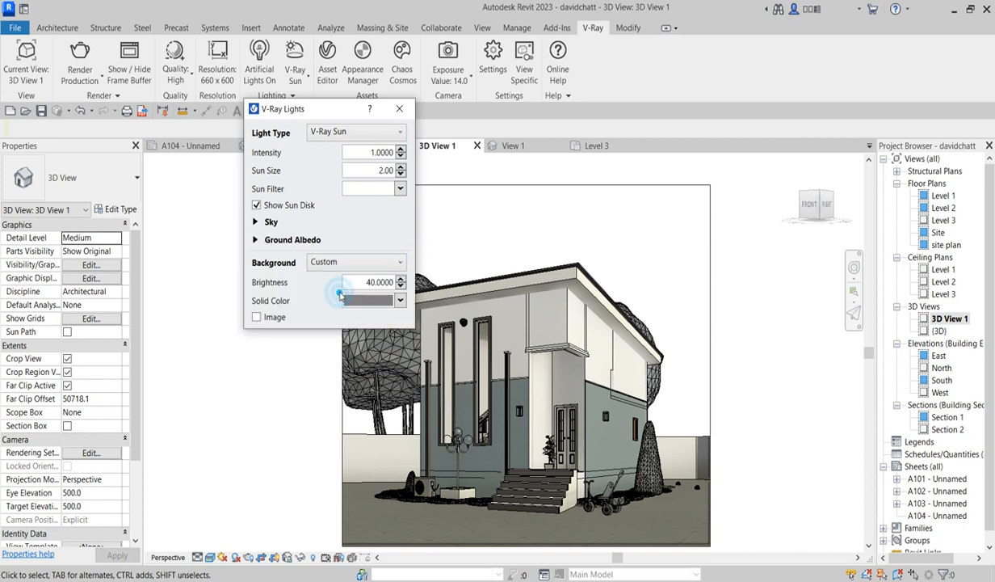
{"action": "left_click", "coordinate": [273, 317]}
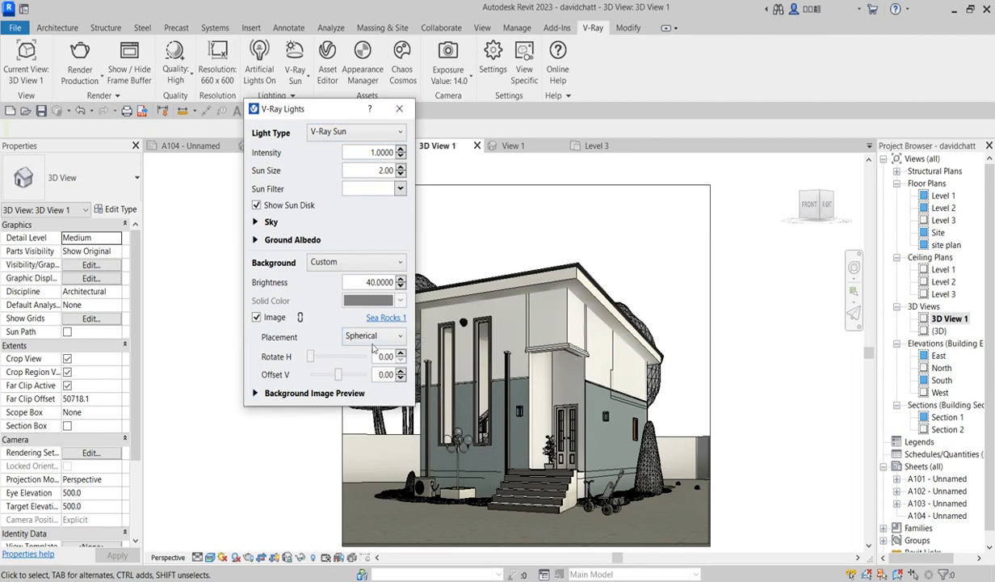
{"action": "left_click", "coordinate": [386, 323]}
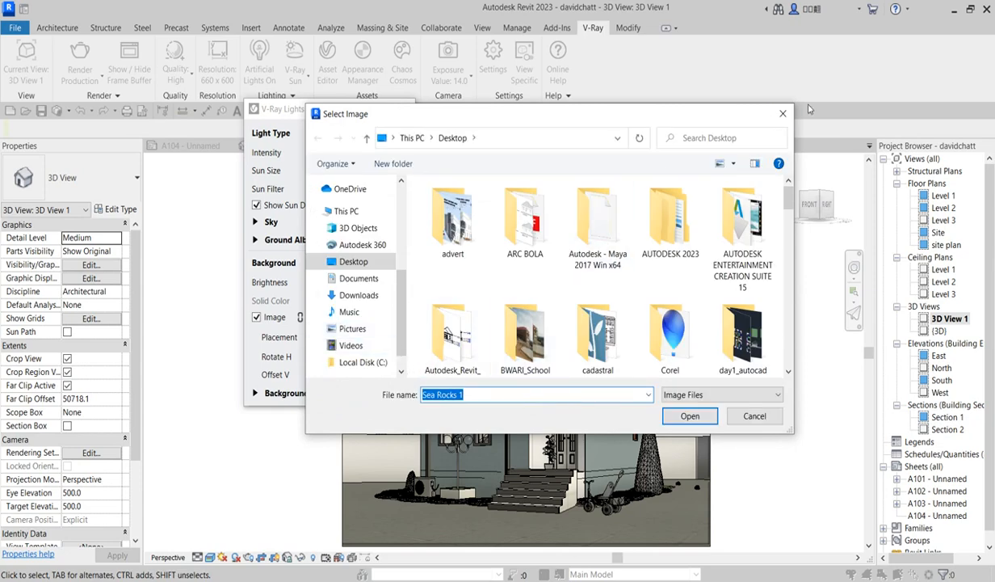
{"action": "left_click", "coordinate": [783, 113]}
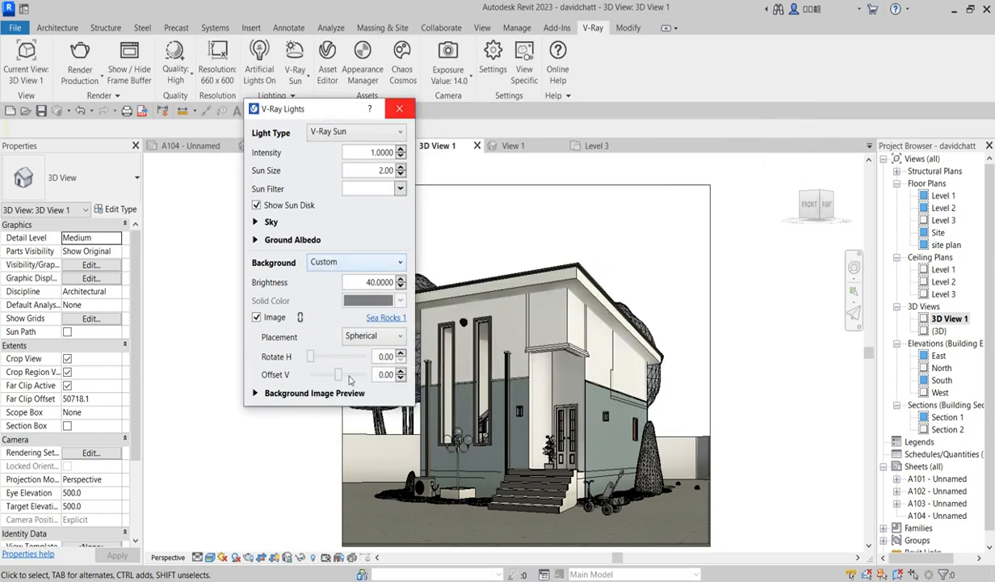
{"action": "left_click", "coordinate": [399, 108]}
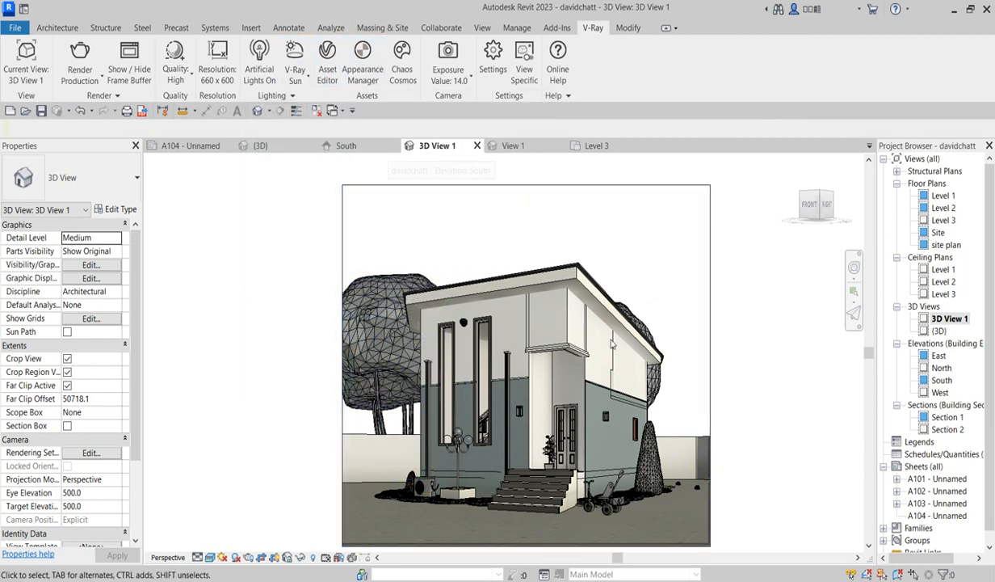
Add the Bricks_A01_1m material from the V-Ray Asset Editor's Bricks library to the scene materials.
{"action": "left_click", "coordinate": [328, 59]}
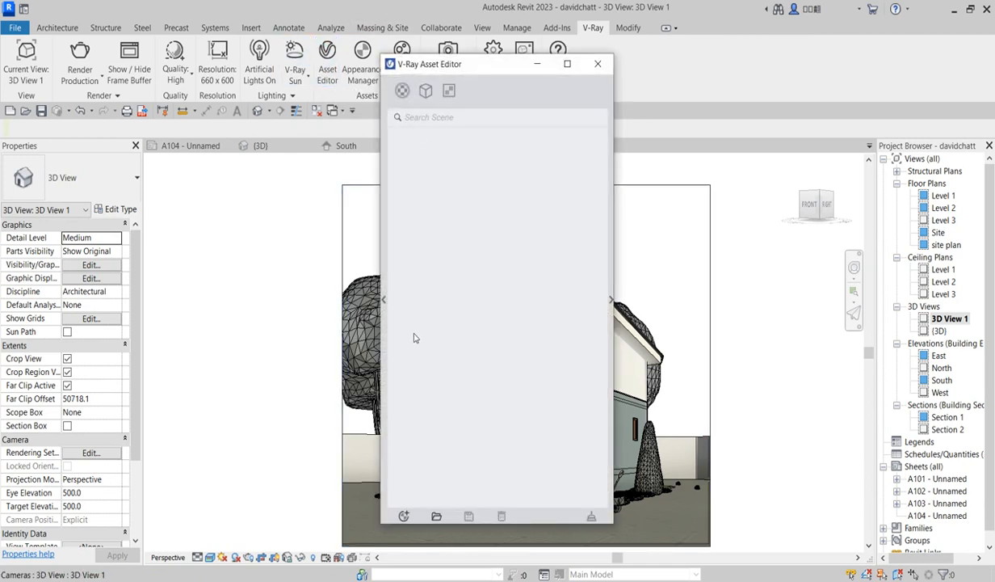
{"action": "left_click", "coordinate": [383, 301]}
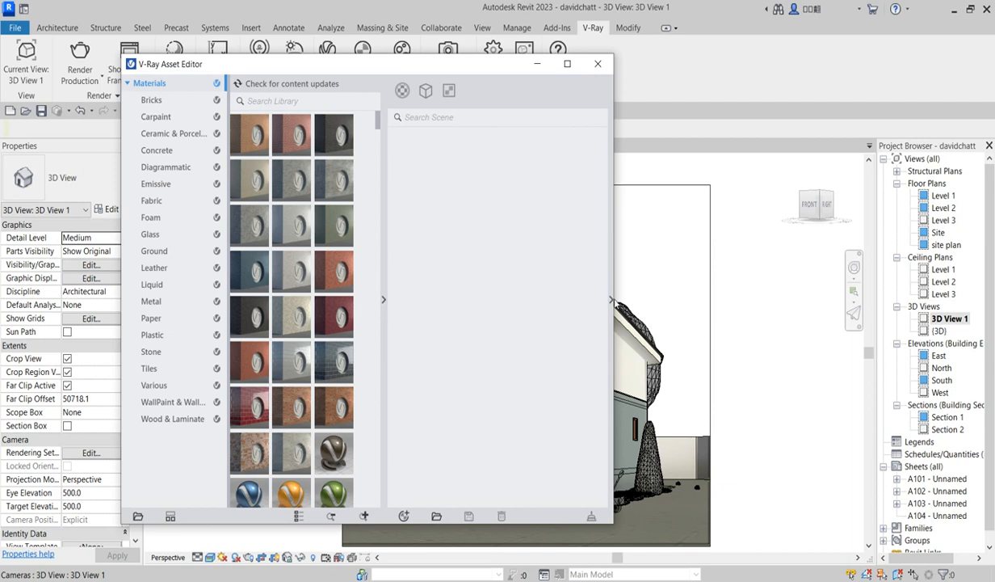
{"action": "left_click", "coordinate": [610, 295]}
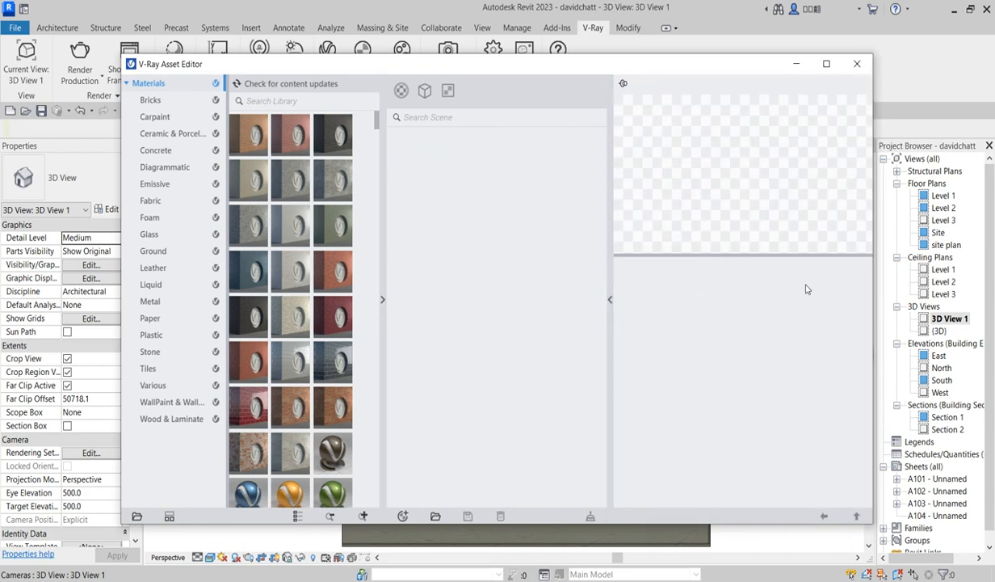
{"action": "left_click", "coordinate": [262, 186]}
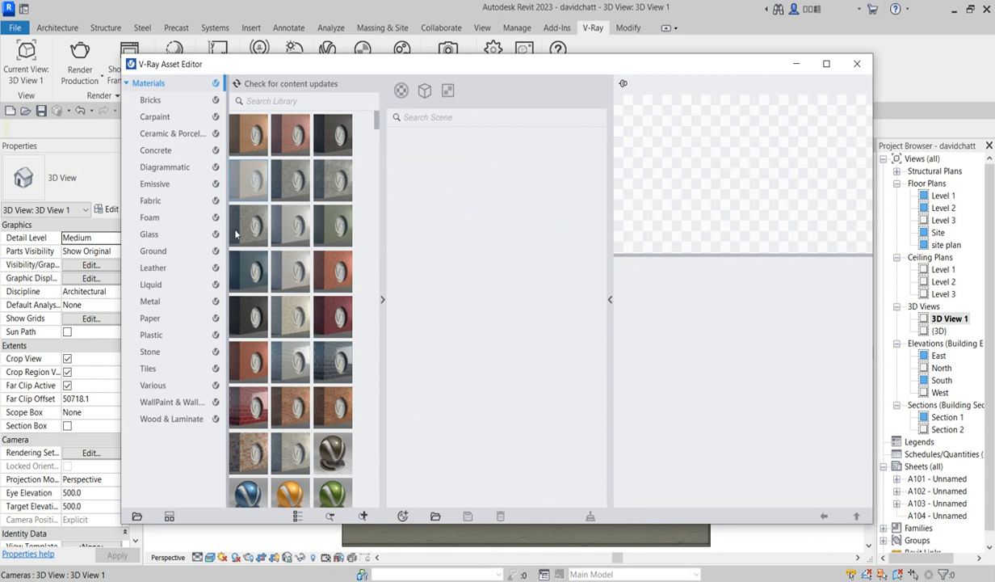
{"action": "left_click", "coordinate": [149, 100]}
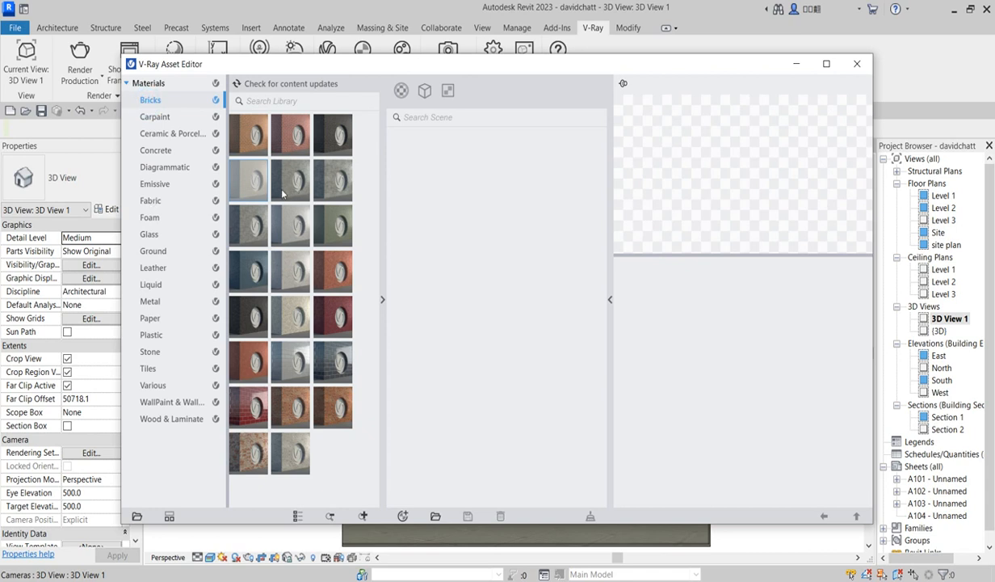
{"action": "left_click", "coordinate": [256, 138]}
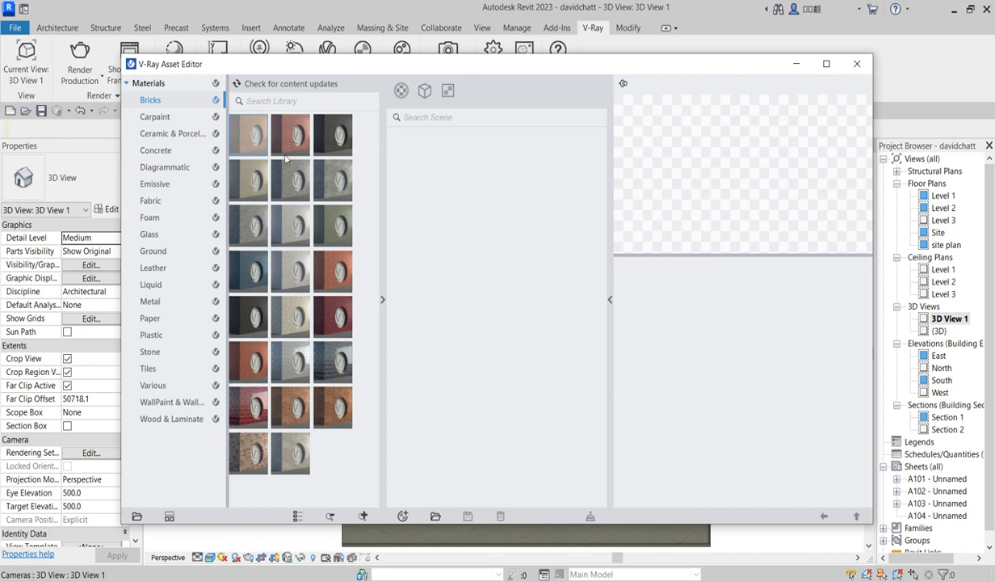
{"action": "left_click_drag", "start_coordinate": [249, 141], "coordinate": [487, 192]}
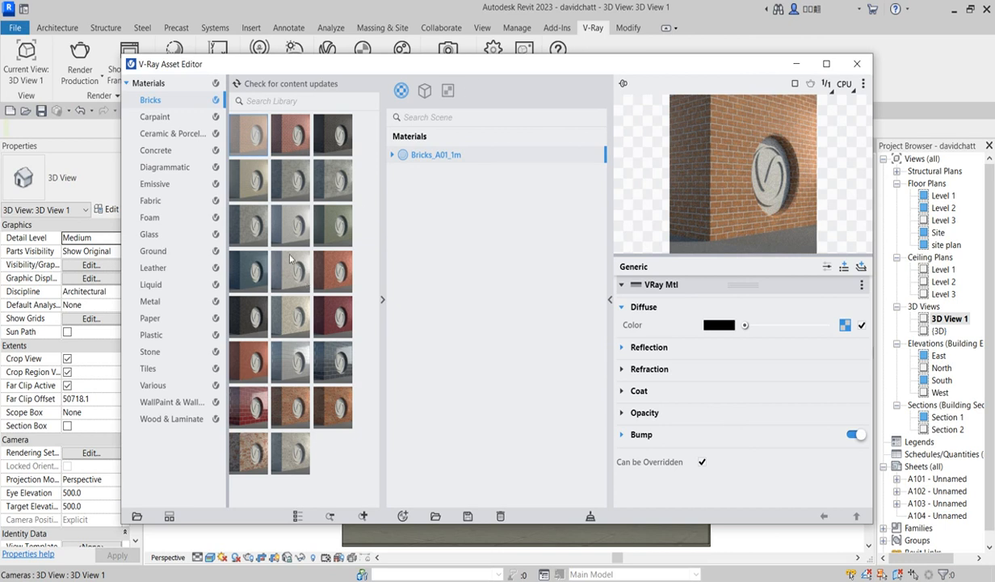
{"action": "left_click", "coordinate": [855, 64]}
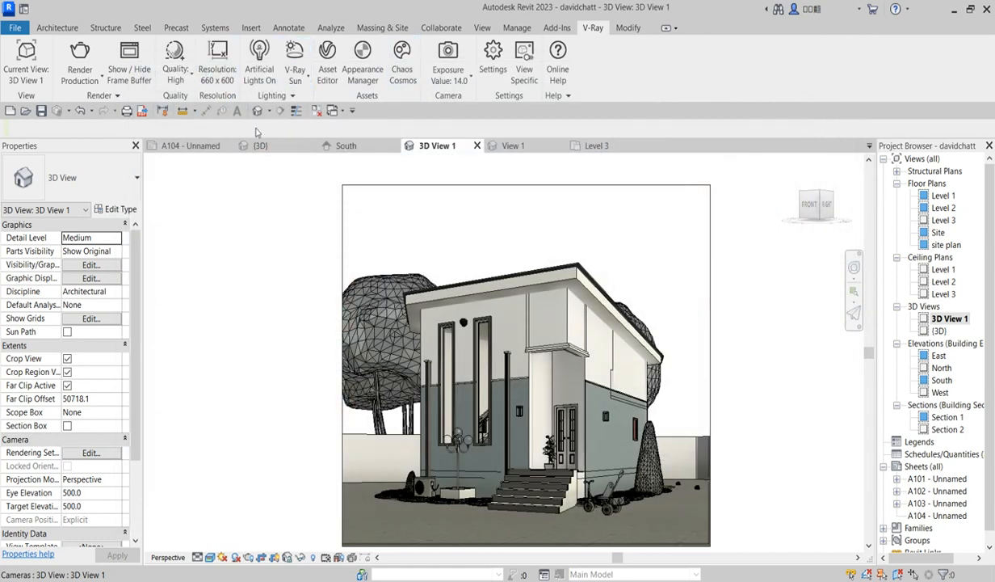
Open the V-Ray Appearance Manager together with the Asset Editor and arrange both windows so the project materials list is accessible.
{"action": "left_click", "coordinate": [370, 67]}
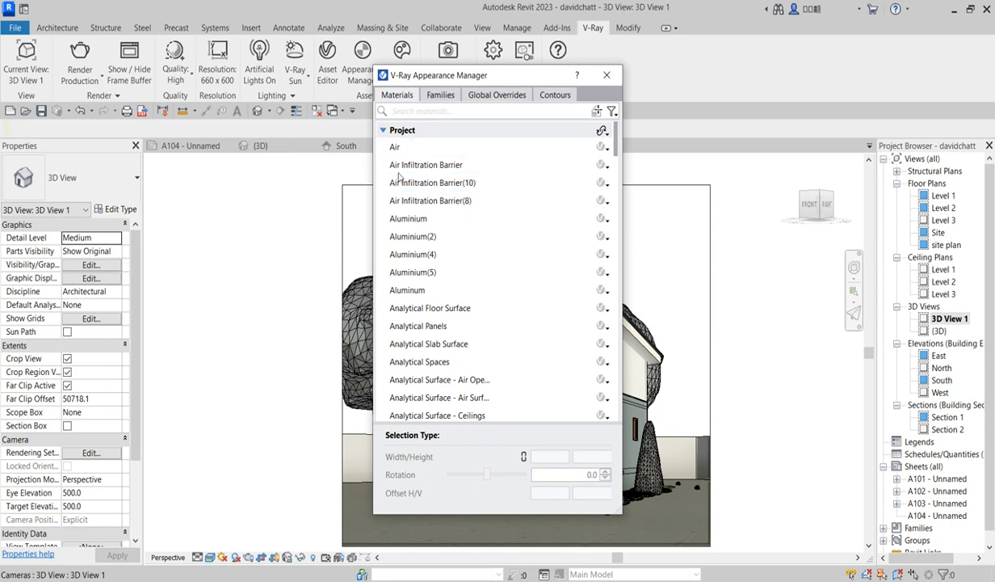
{"action": "left_click", "coordinate": [327, 57]}
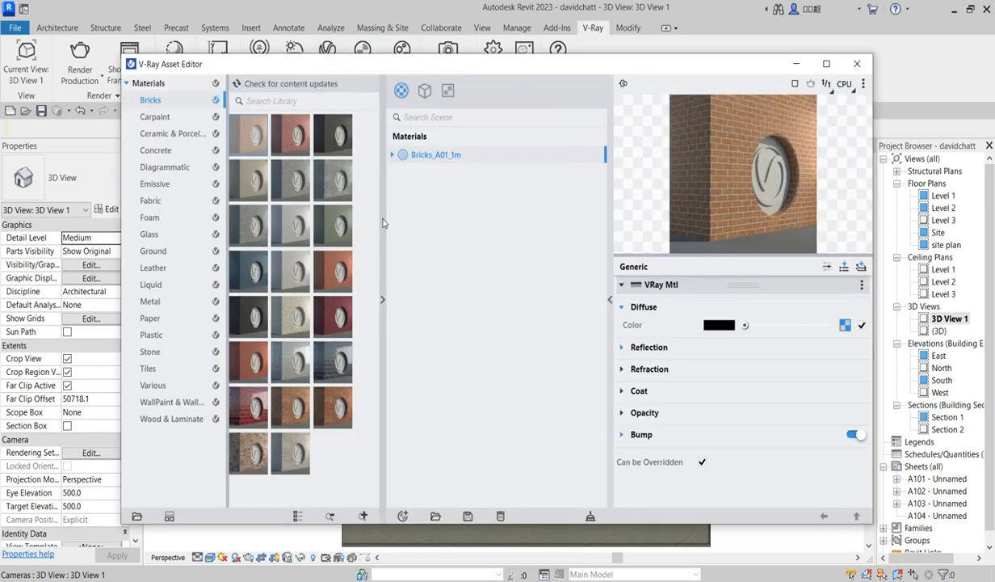
{"action": "left_click_drag", "start_coordinate": [451, 67], "coordinate": [409, 172]}
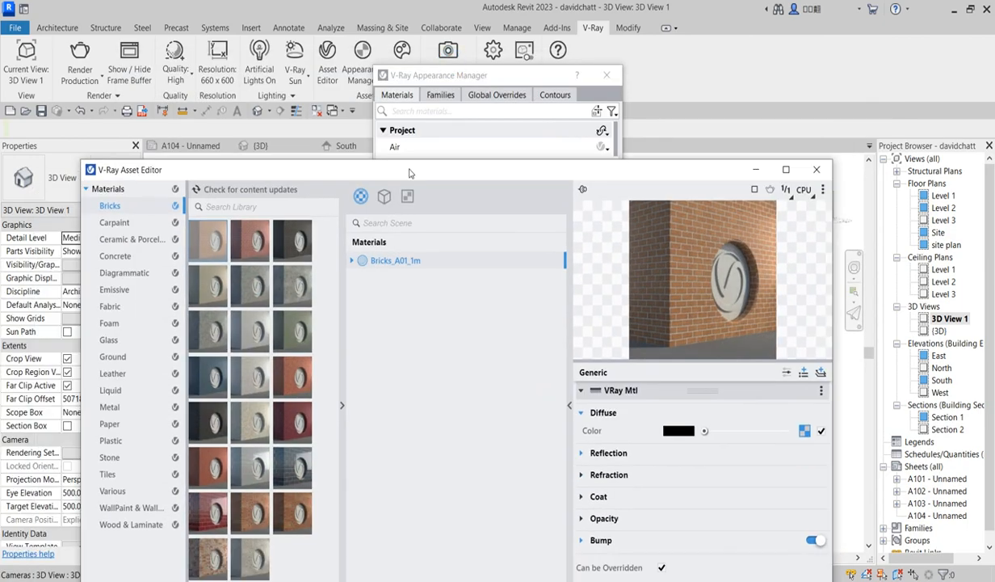
{"action": "left_click_drag", "start_coordinate": [615, 173], "coordinate": [441, 243]}
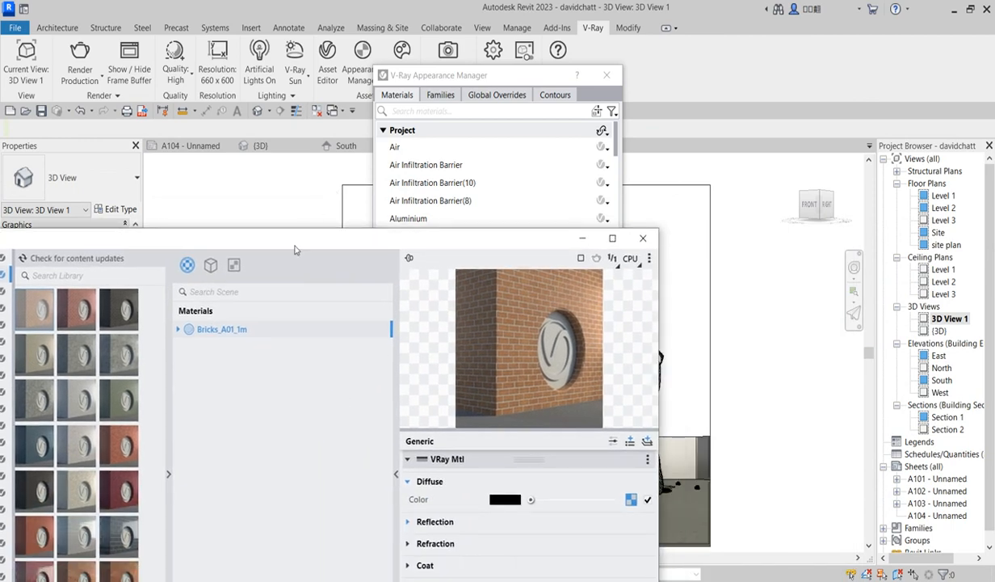
{"action": "left_click_drag", "start_coordinate": [311, 238], "coordinate": [451, 174]}
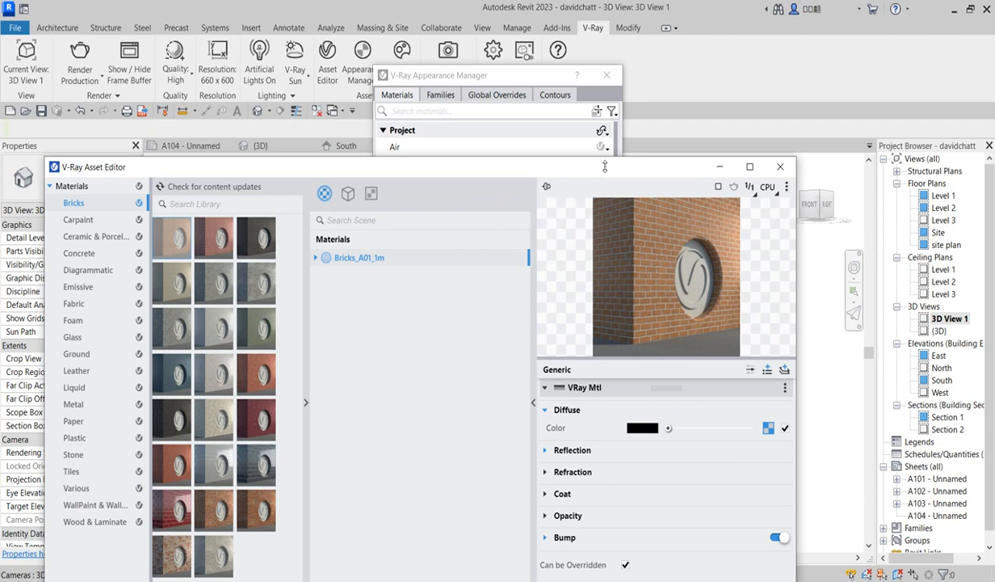
{"action": "left_click_drag", "start_coordinate": [588, 166], "coordinate": [478, 265]}
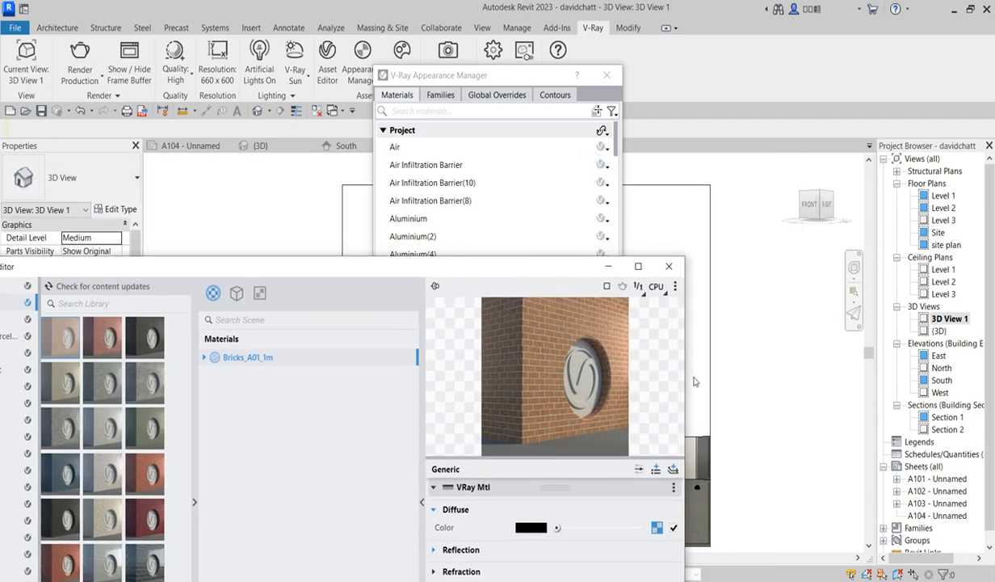
{"action": "left_click_drag", "start_coordinate": [545, 277], "coordinate": [295, 159]}
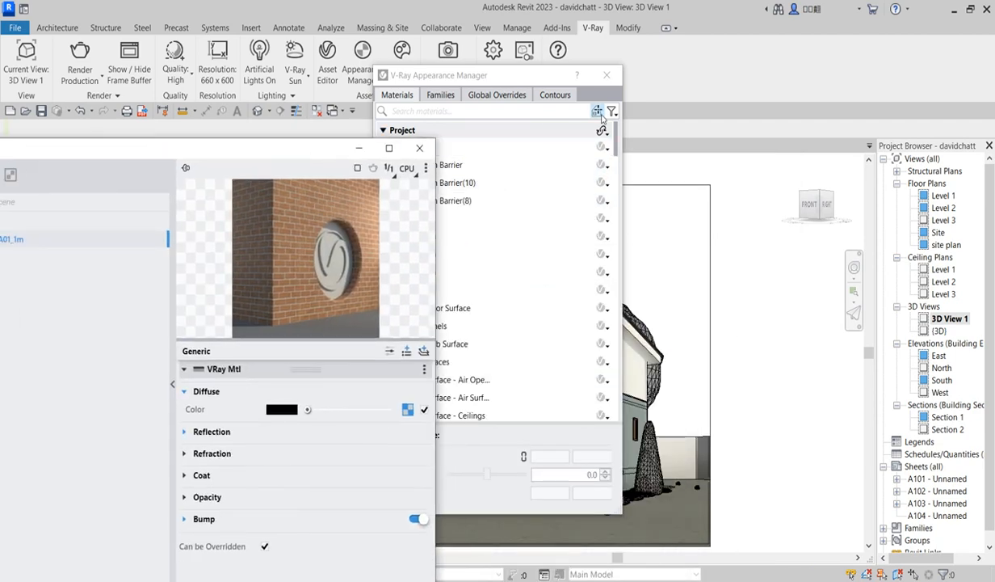
{"action": "left_click_drag", "start_coordinate": [538, 68], "coordinate": [678, 62]}
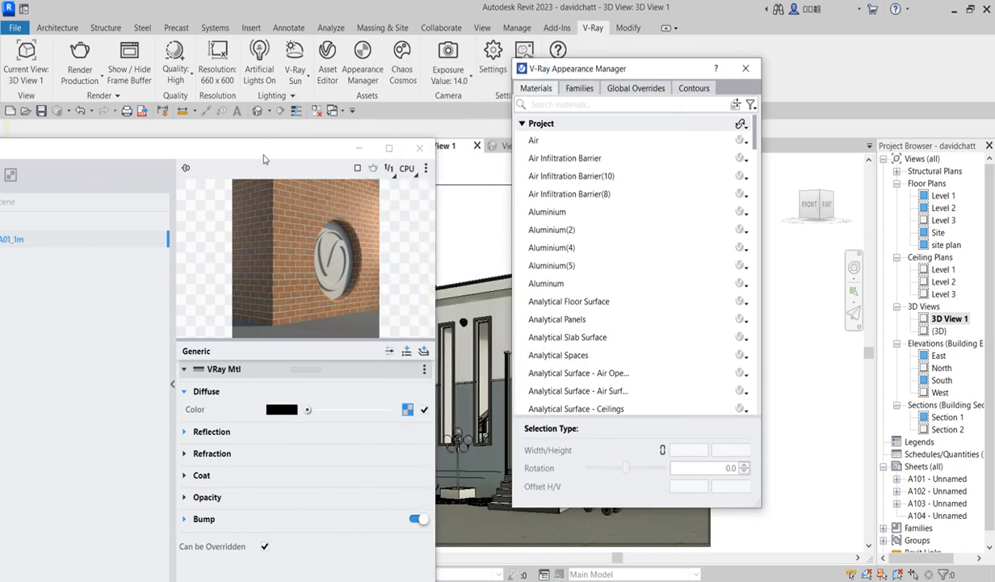
Bring the Asset Editor's library back into view and add the Bricks Tiles D02 50cm material to the scene.
{"action": "left_click_drag", "start_coordinate": [272, 152], "coordinate": [673, 137]}
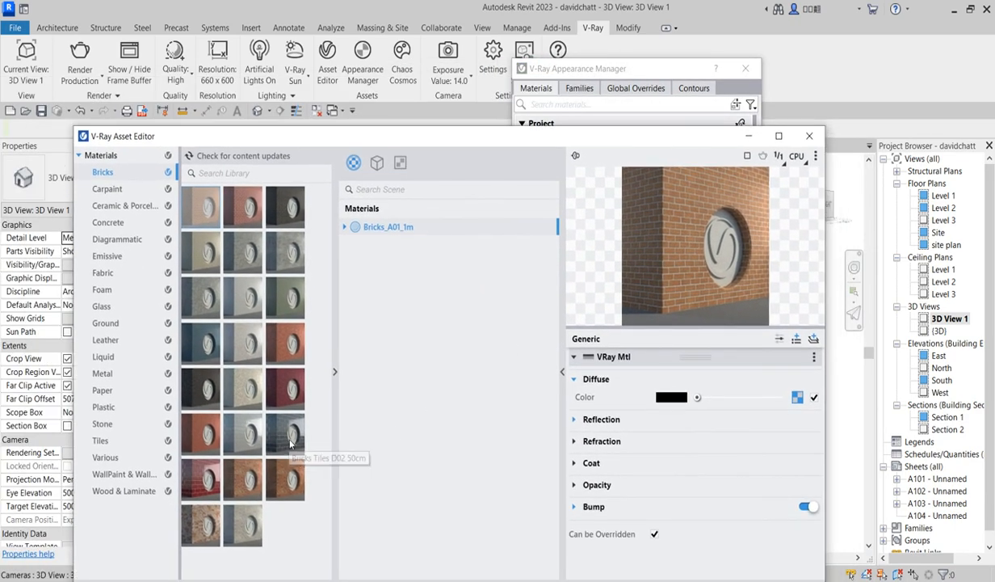
{"action": "left_click_drag", "start_coordinate": [287, 434], "coordinate": [414, 321]}
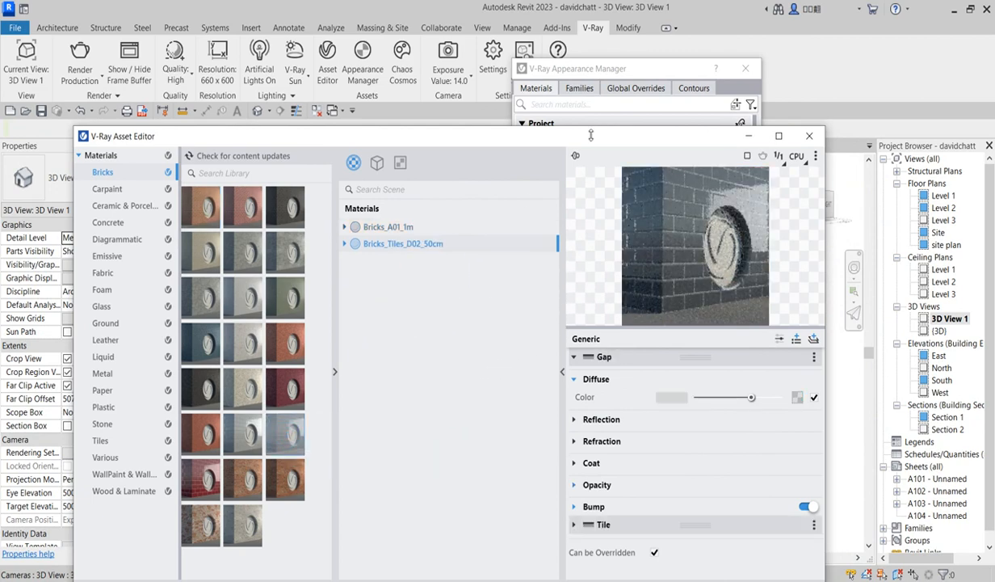
Place the Asset Editor and Appearance Manager side by side and locate the wall material in the project materials list.
{"action": "left_click_drag", "start_coordinate": [604, 138], "coordinate": [263, 153]}
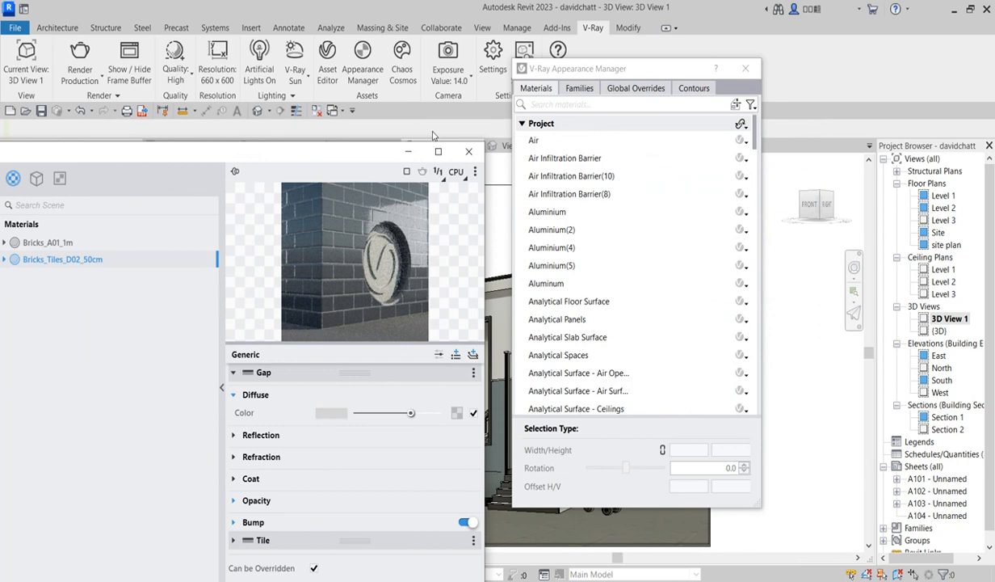
{"action": "double_click", "coordinate": [670, 71]}
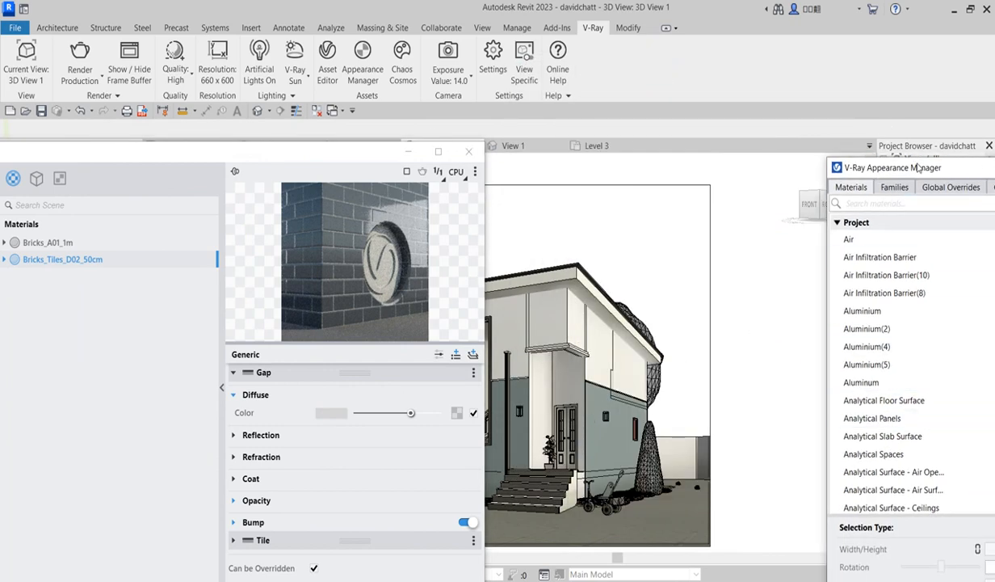
{"action": "left_click_drag", "start_coordinate": [919, 167], "coordinate": [656, 84]}
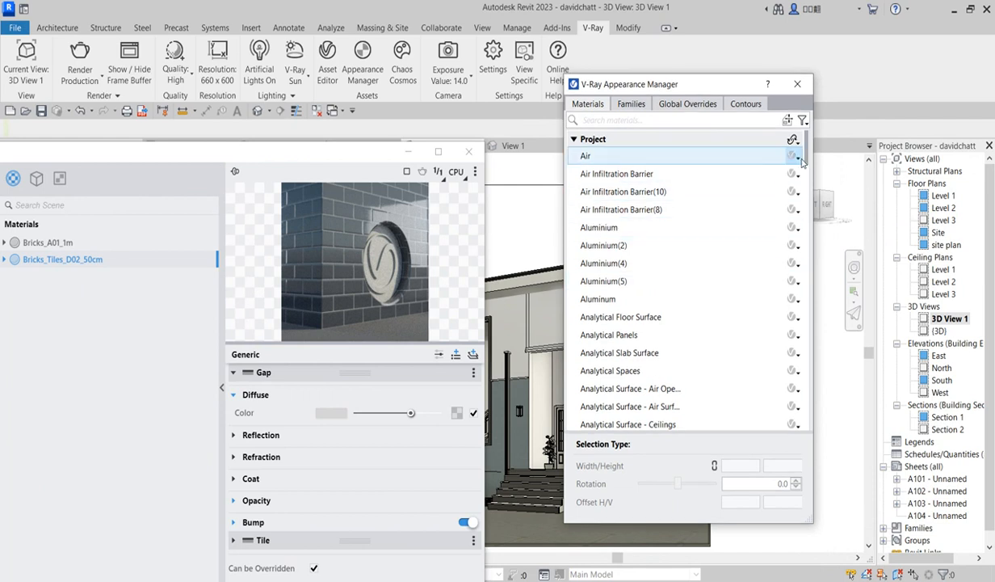
{"action": "scroll", "coordinate": [796, 194], "scroll_direction": "down", "scroll_amount": 8}
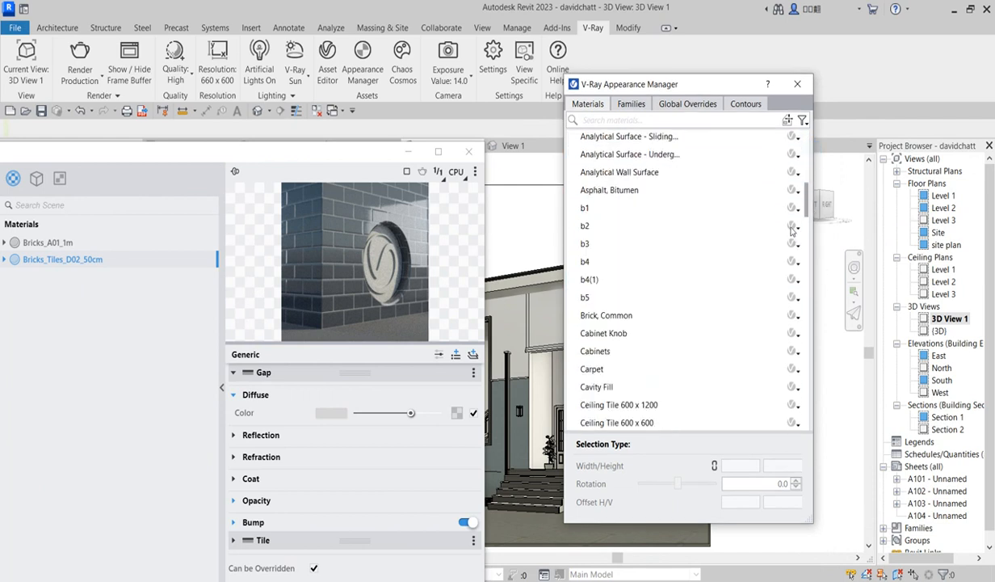
{"action": "scroll", "coordinate": [809, 213], "scroll_direction": "down", "scroll_amount": 20}
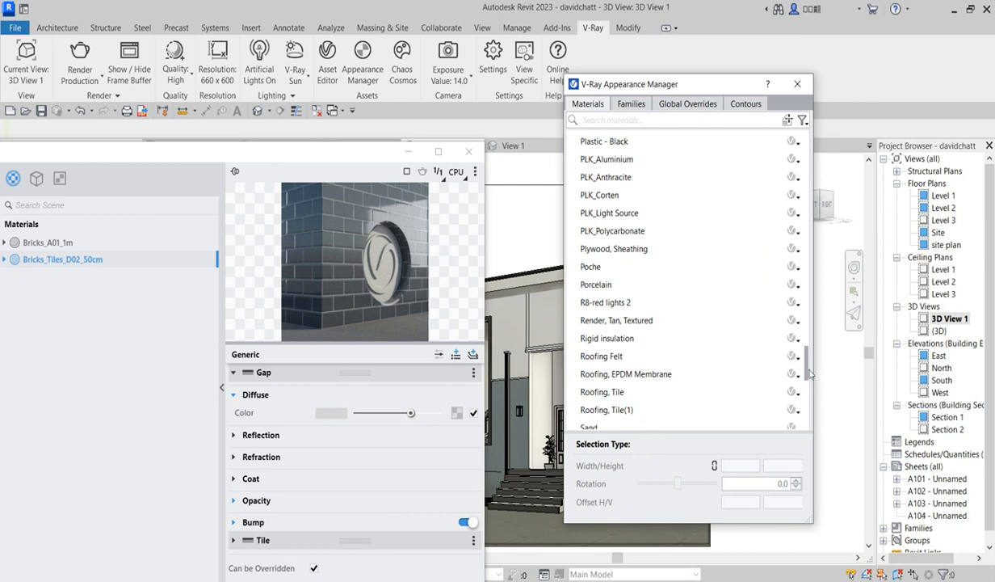
{"action": "left_click_drag", "start_coordinate": [809, 370], "coordinate": [794, 429]}
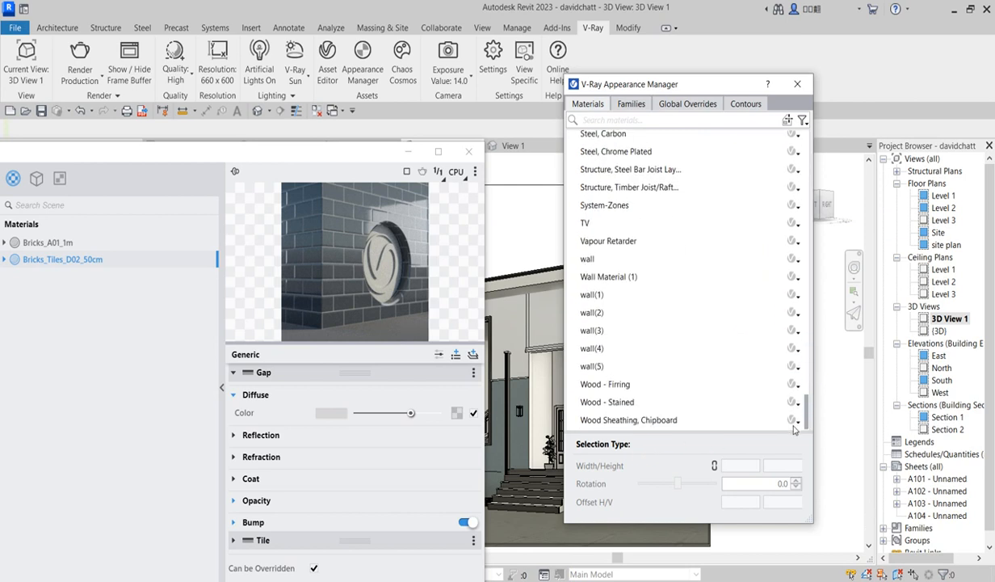
Display the V-Ray material choices for the project material named wall, and close the Appearance Manager and Asset Editor without assigning one.
{"action": "left_click", "coordinate": [589, 256]}
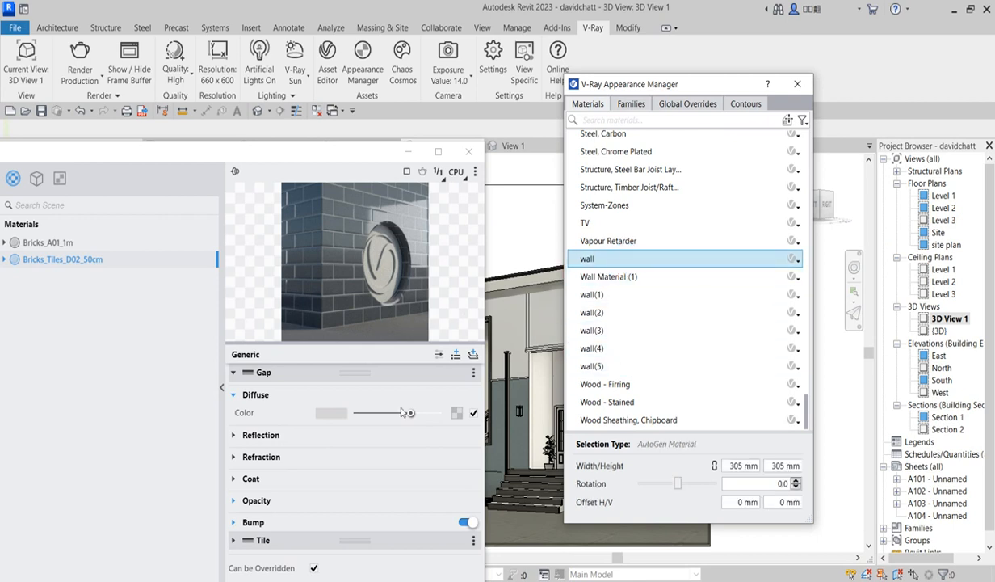
{"action": "left_click", "coordinate": [797, 260]}
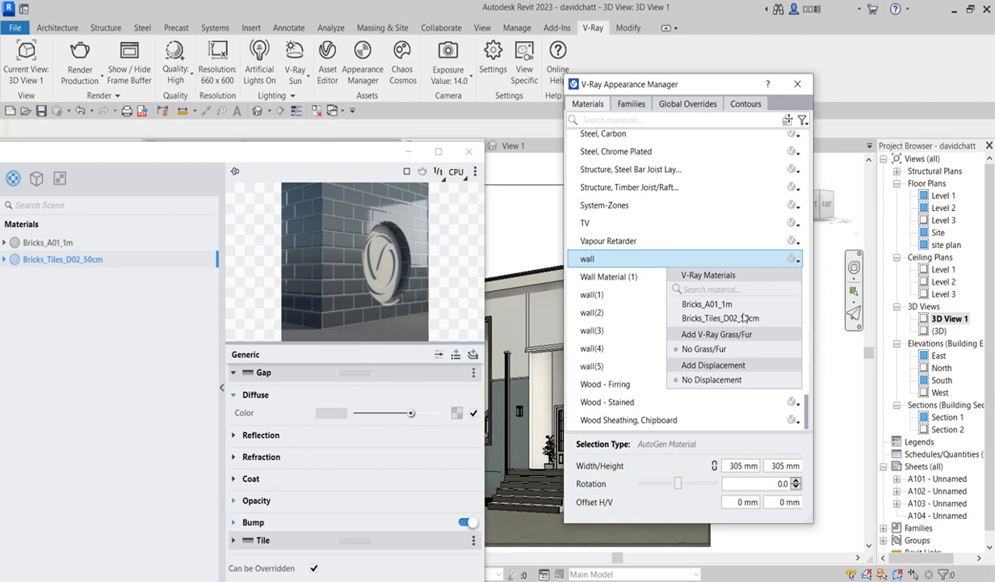
{"action": "left_click", "coordinate": [795, 84]}
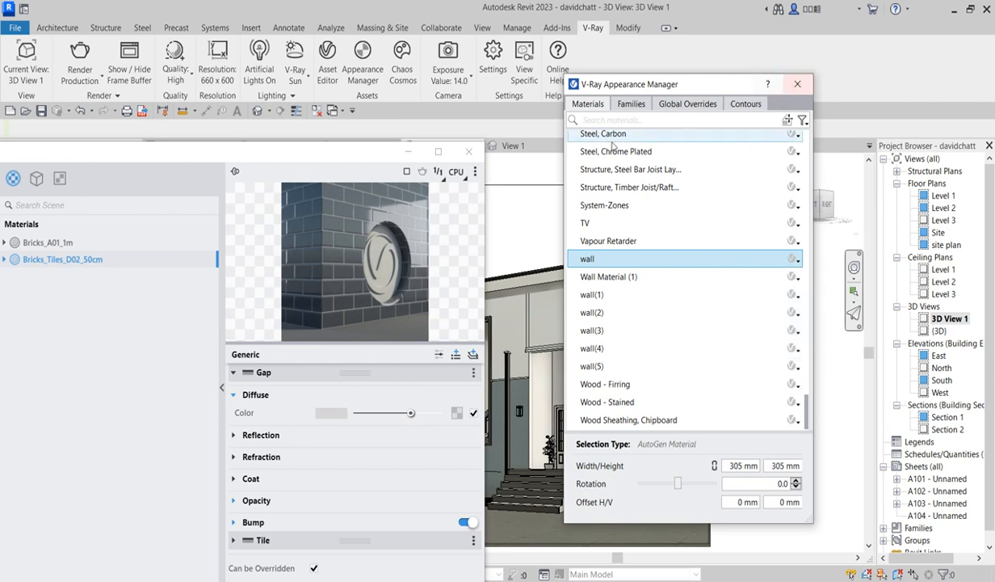
{"action": "left_click", "coordinate": [797, 83]}
{"action": "left_click", "coordinate": [468, 153]}
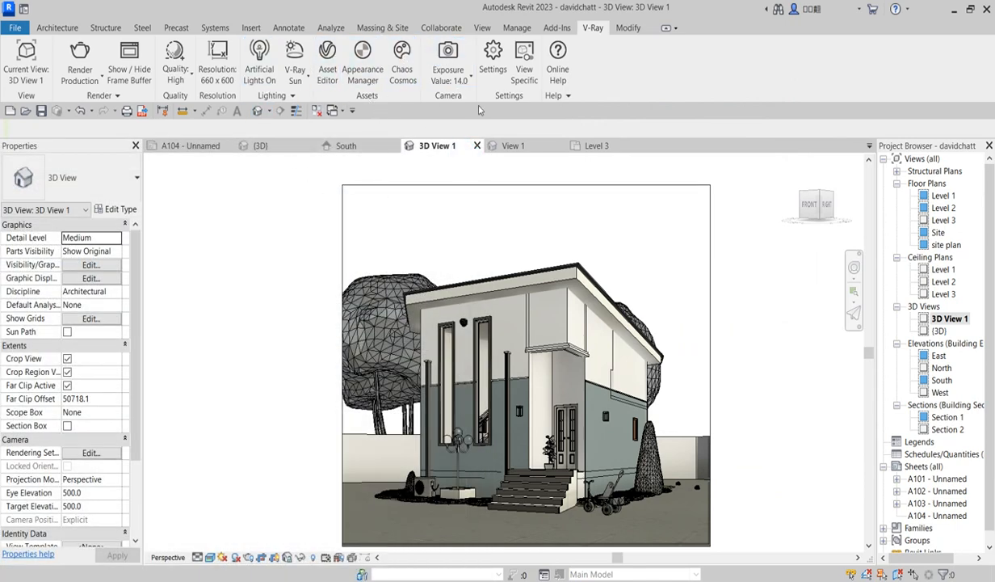
Browse the Chaos Cosmos library's Sofas & armchairs and HDRIs categories, close it and clear any selection in the 3D view.
{"action": "left_click", "coordinate": [402, 71]}
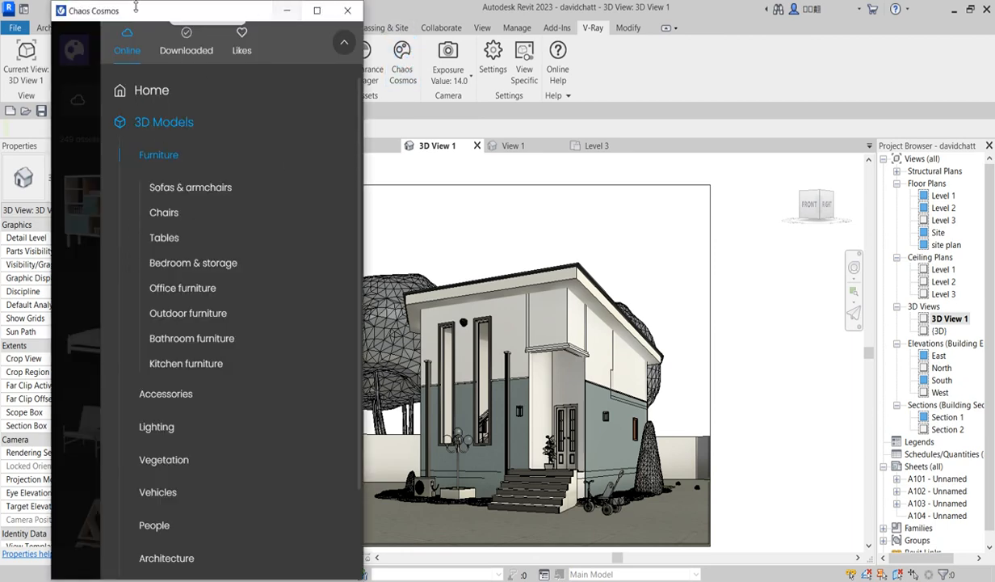
{"action": "left_click_drag", "start_coordinate": [177, 12], "coordinate": [195, 52]}
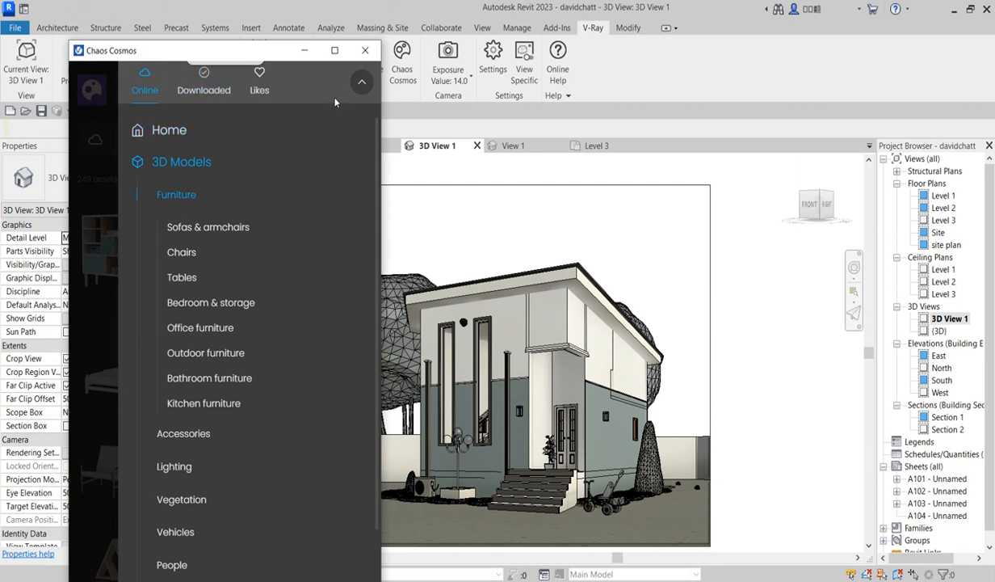
{"action": "left_click", "coordinate": [203, 226]}
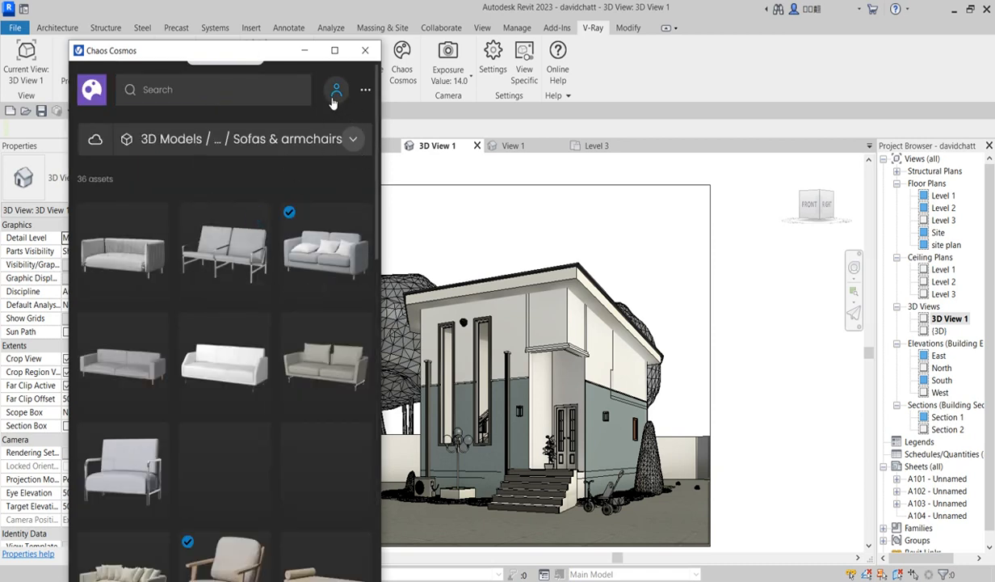
{"action": "left_click", "coordinate": [353, 139]}
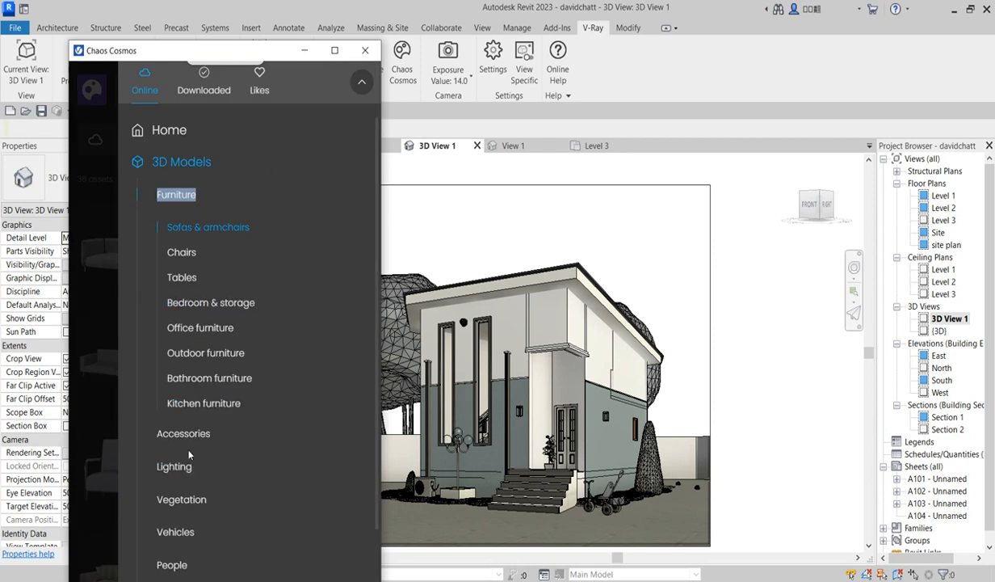
{"action": "scroll", "coordinate": [202, 398], "scroll_direction": "down", "scroll_amount": 3}
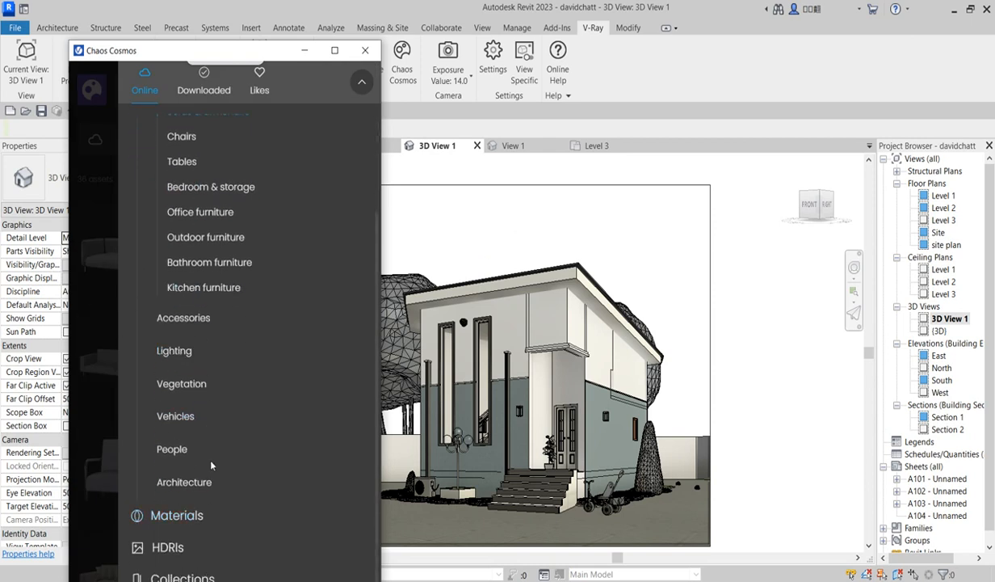
{"action": "left_click", "coordinate": [171, 547]}
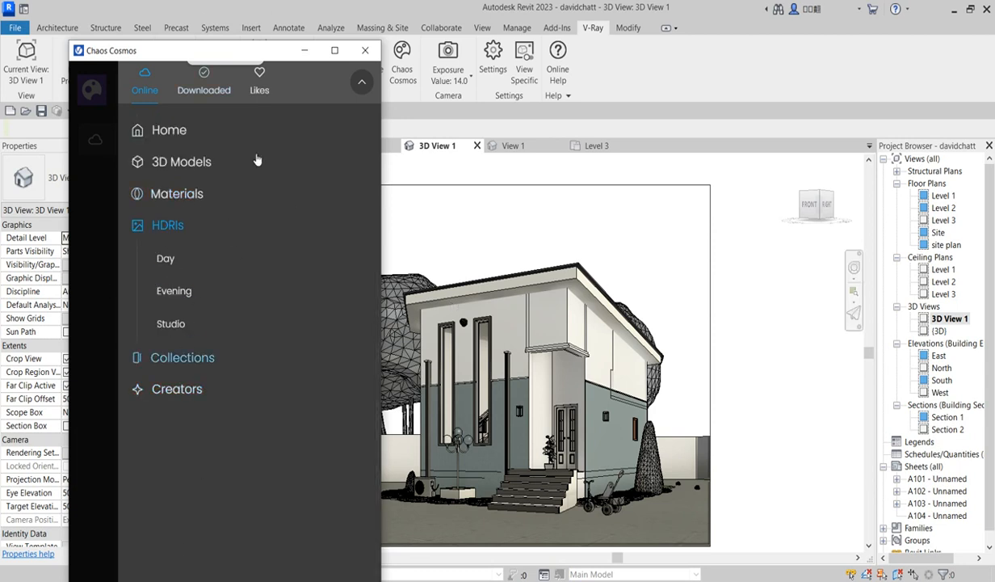
{"action": "left_click", "coordinate": [368, 50]}
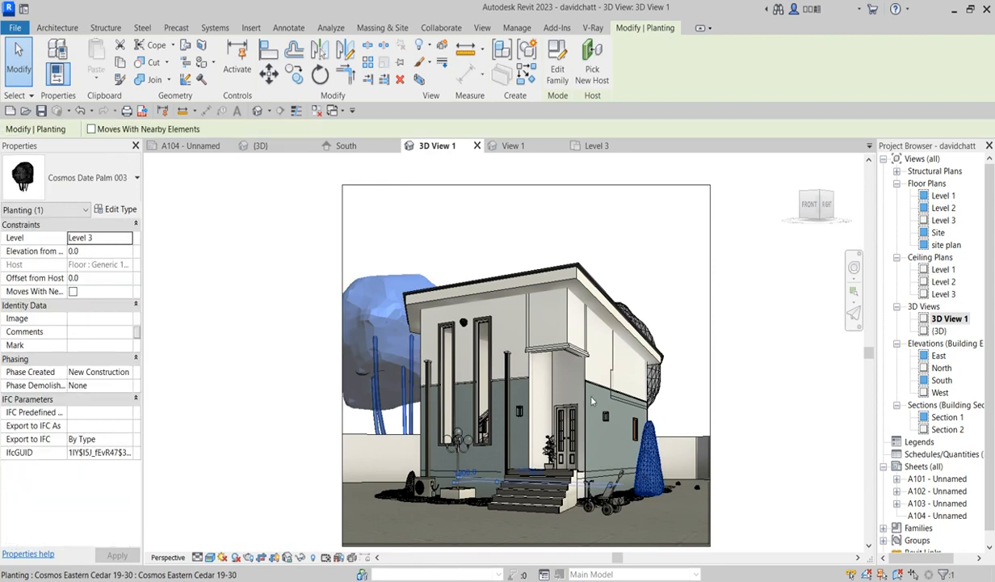
{"action": "left_click", "coordinate": [609, 222]}
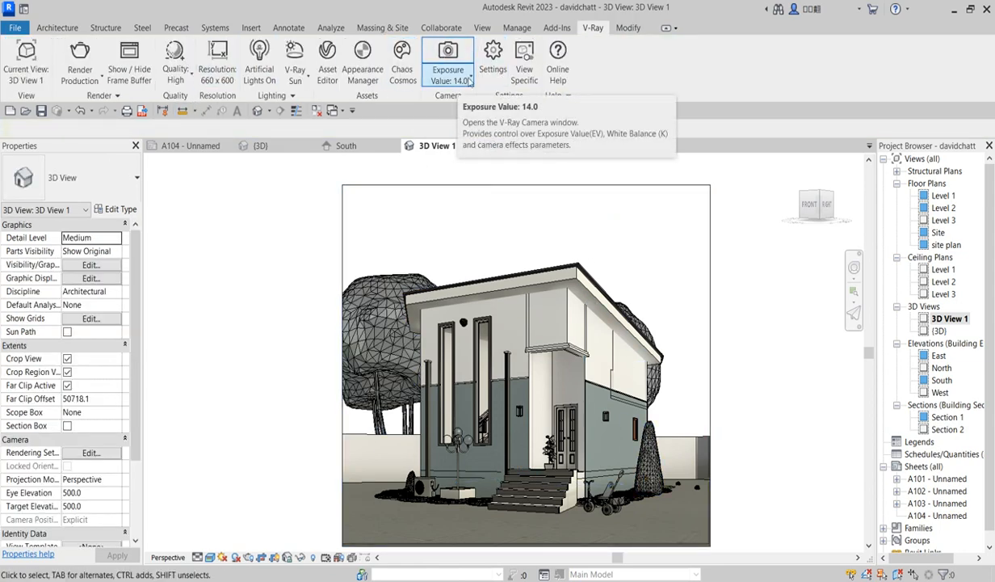
Review the exposure and white balance settings of the V-Ray Camera and close its window.
{"action": "left_click", "coordinate": [470, 81]}
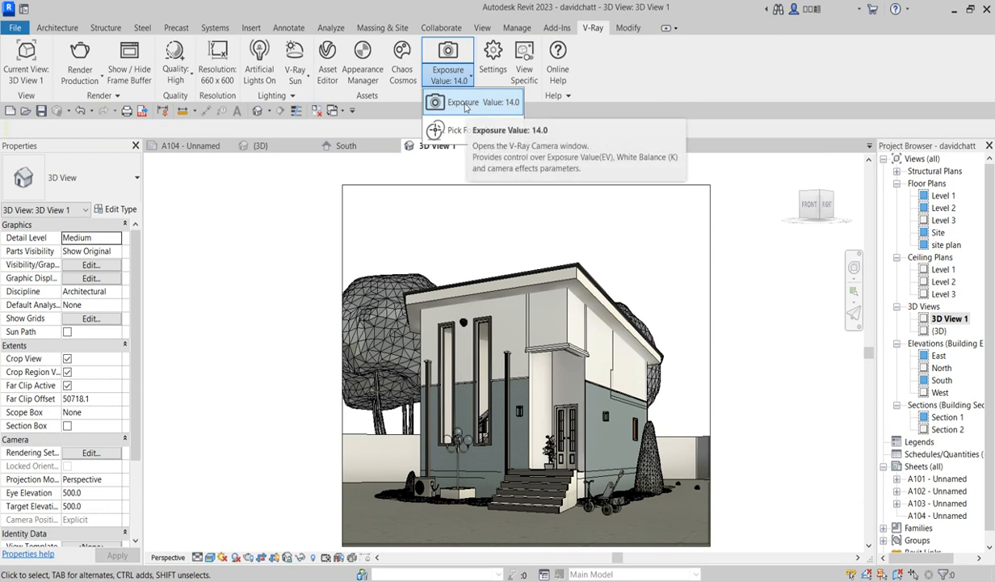
{"action": "left_click", "coordinate": [466, 105]}
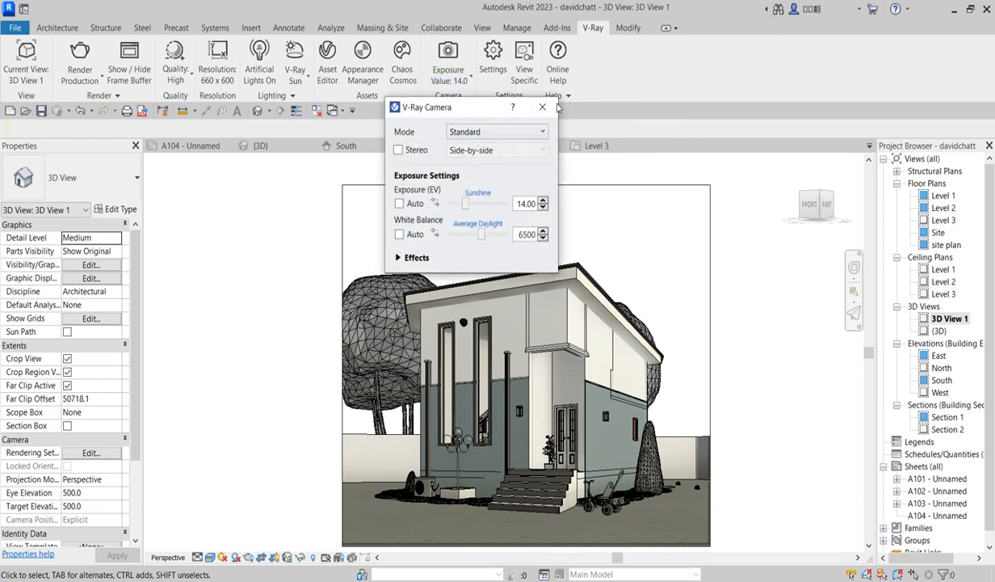
{"action": "left_click", "coordinate": [542, 111]}
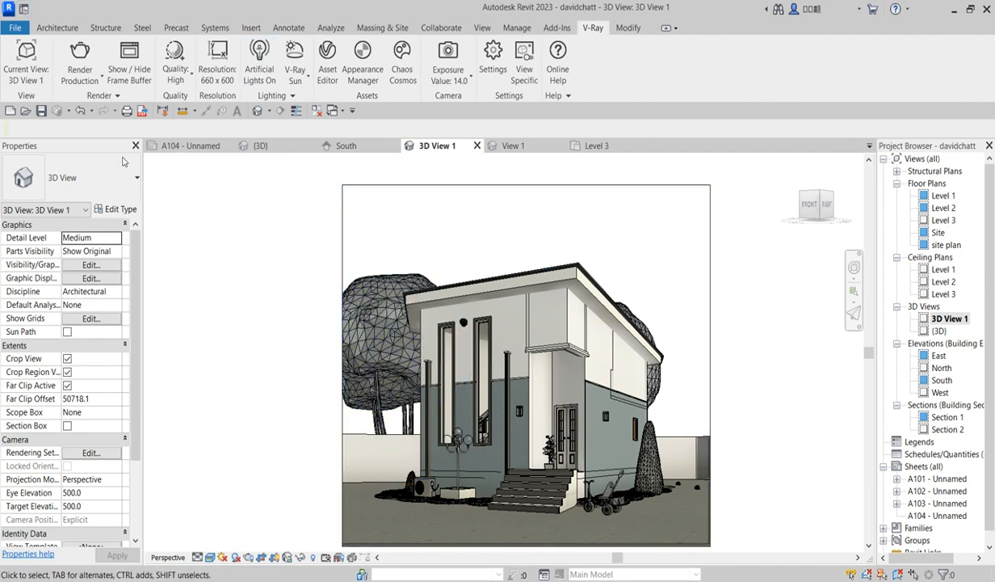
Run a V-Ray production render of 3D View 1 and close the frame buffer when it completes.
{"action": "left_click", "coordinate": [101, 78]}
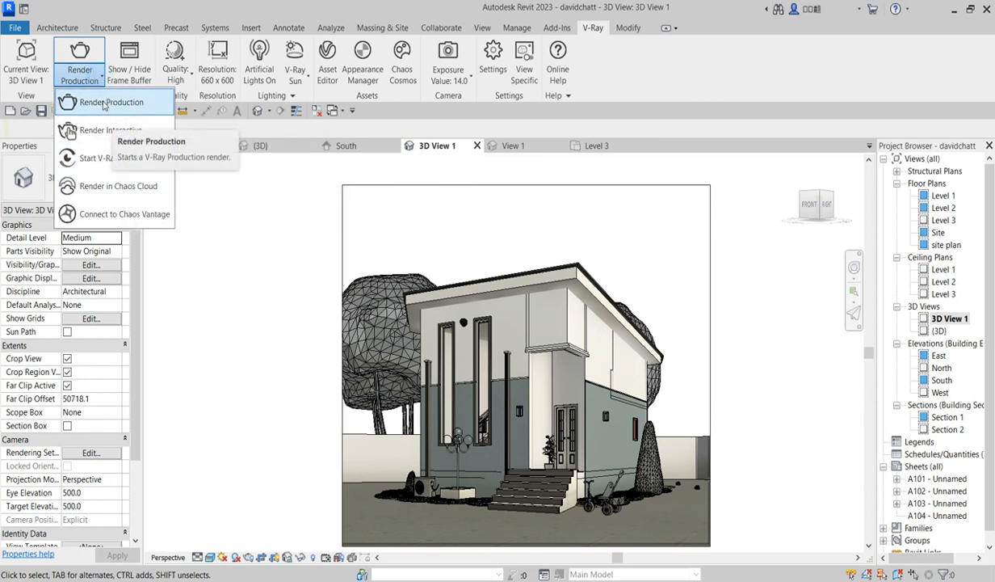
{"action": "left_click", "coordinate": [104, 105]}
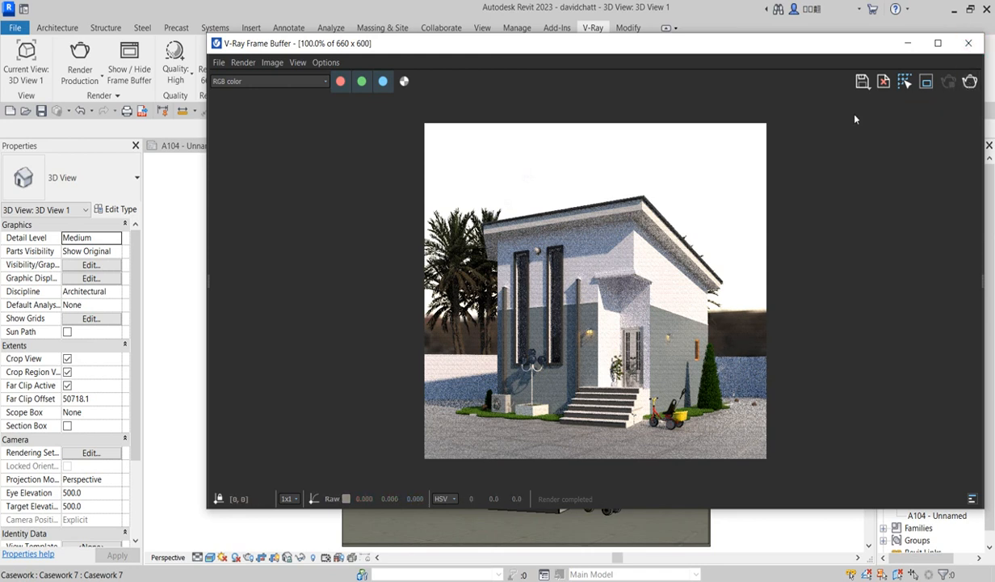
{"action": "left_click", "coordinate": [969, 45]}
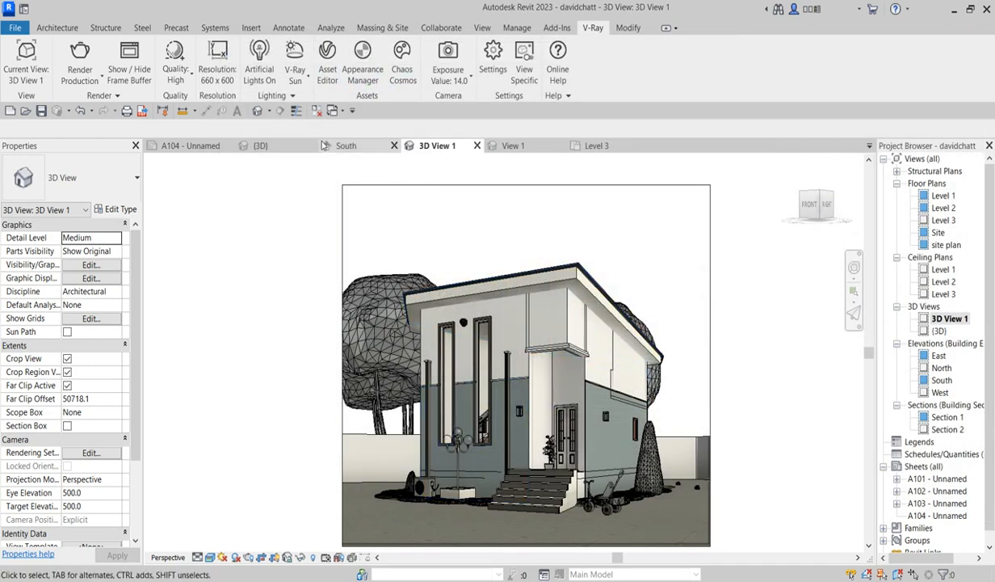
Set the V-Ray Sun's background to None, check the Ground Albedo settings and close the lights window.
{"action": "left_click", "coordinate": [296, 51]}
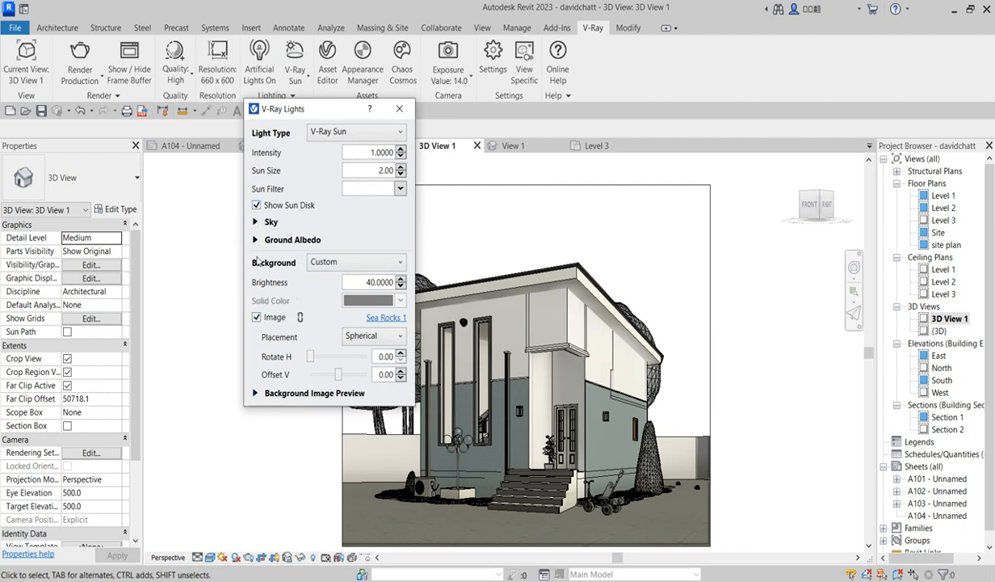
{"action": "left_click", "coordinate": [255, 240]}
{"action": "left_click", "coordinate": [255, 240]}
{"action": "left_click", "coordinate": [392, 270]}
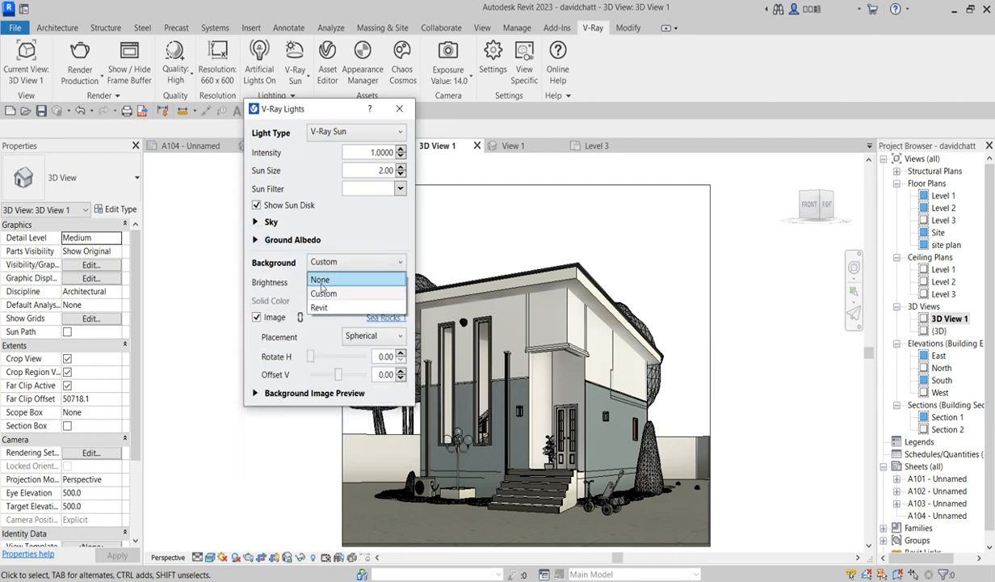
{"action": "left_click", "coordinate": [321, 280]}
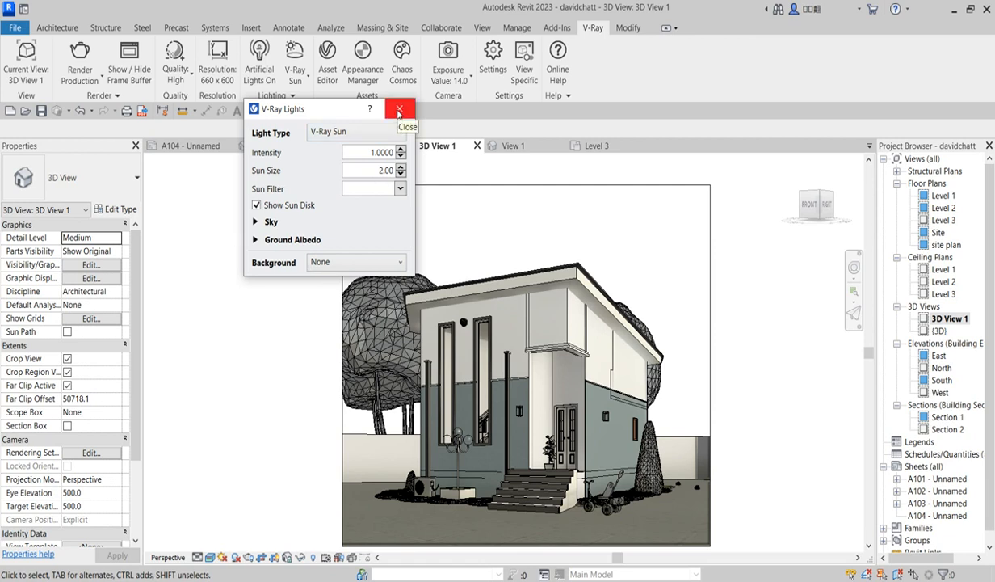
{"action": "left_click", "coordinate": [256, 240]}
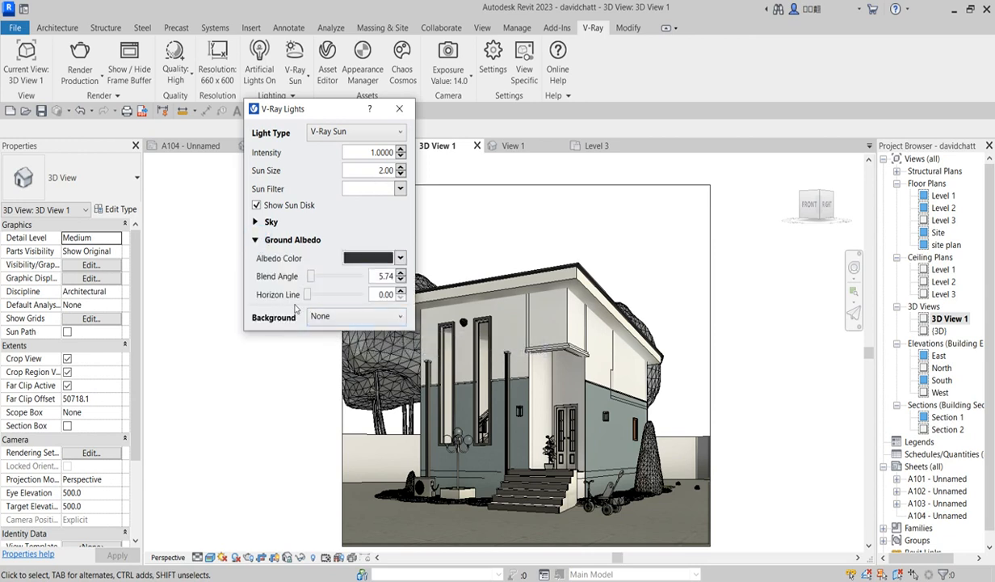
{"action": "left_click", "coordinate": [400, 110]}
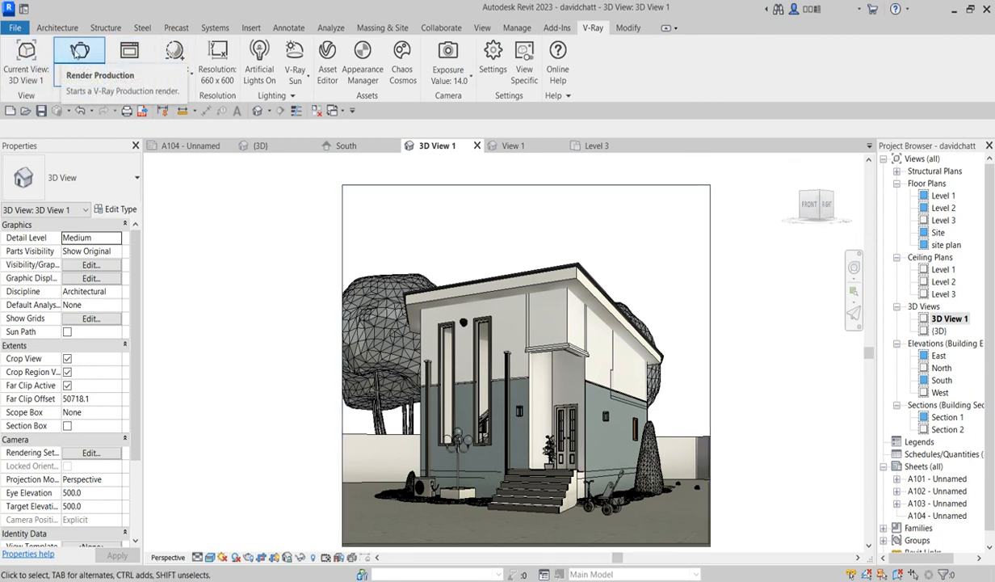
Render 3D View 1 again in production mode and move the frame buffer clear of the Project Browser.
{"action": "left_click", "coordinate": [79, 55]}
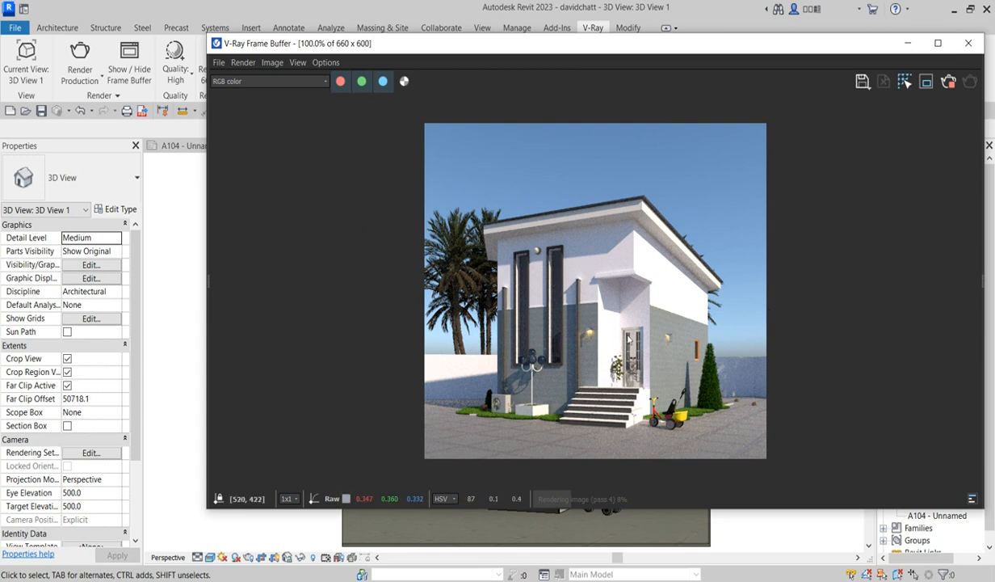
{"action": "left_click_drag", "start_coordinate": [438, 49], "coordinate": [306, 202]}
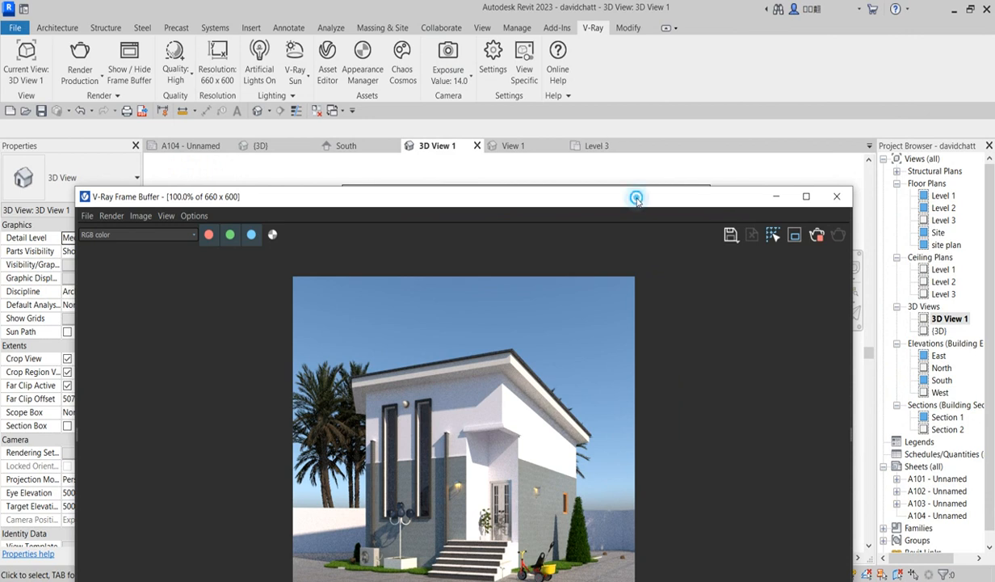
{"action": "left_click_drag", "start_coordinate": [635, 195], "coordinate": [550, 372]}
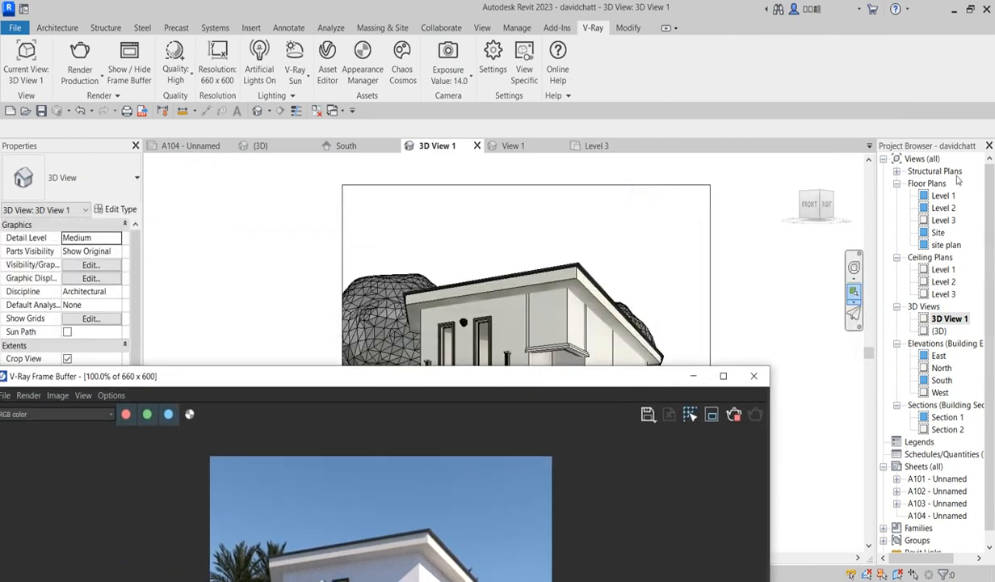
Open the Level 1 floor plan and place the frame buffer beside it for comparing the render with the plan.
{"action": "double_click", "coordinate": [941, 198]}
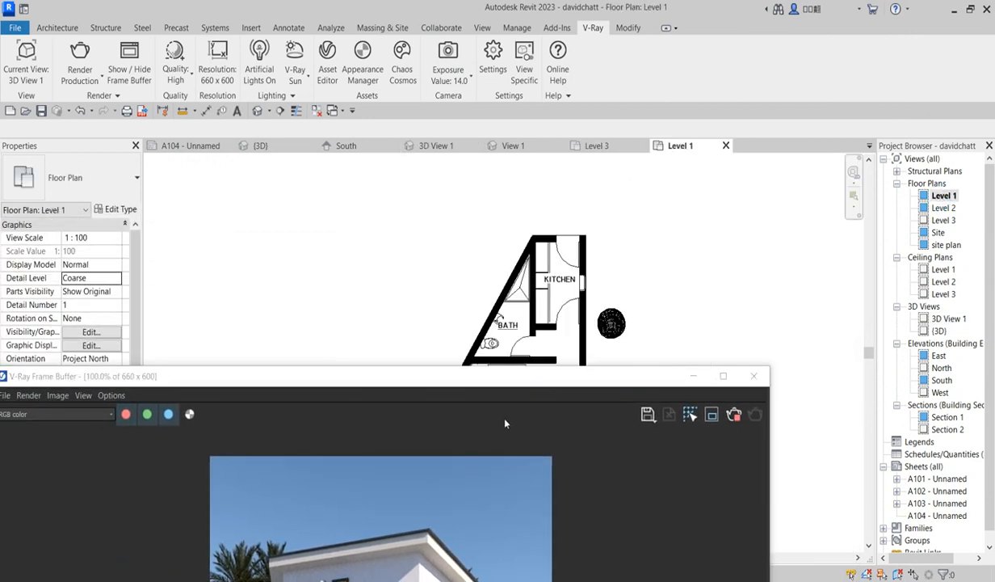
{"action": "left_click_drag", "start_coordinate": [565, 378], "coordinate": [882, 125]}
{"action": "left_click_drag", "start_coordinate": [715, 126], "coordinate": [57, 183]}
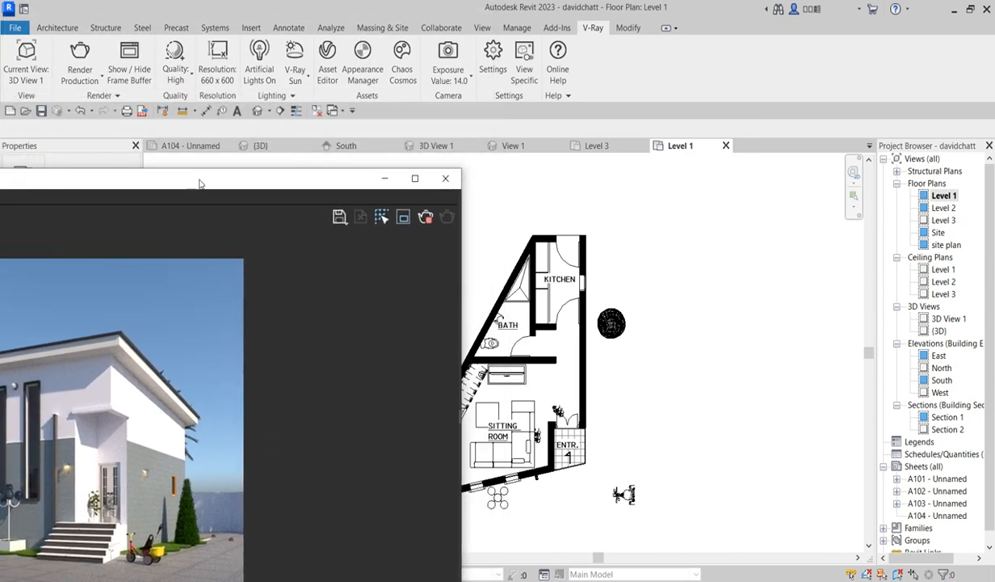
{"action": "left_click_drag", "start_coordinate": [200, 184], "coordinate": [158, 155]}
{"action": "scroll", "coordinate": [510, 329], "scroll_direction": "up", "scroll_amount": 4}
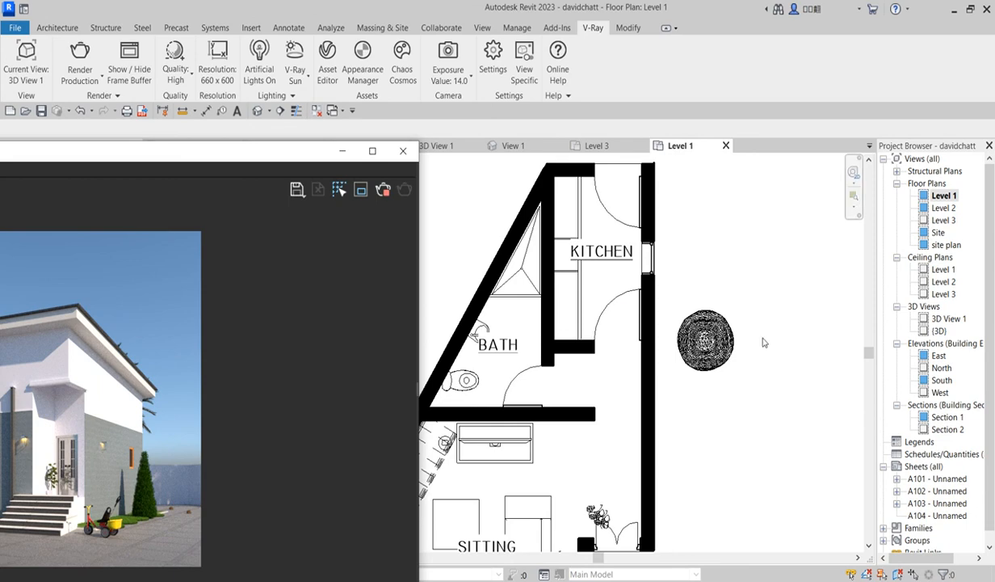
Hide the round tree outside the kitchen wall as an element in the Level 1 floor plan.
{"action": "scroll", "coordinate": [761, 339], "scroll_direction": "down", "scroll_amount": 2}
{"action": "left_click", "coordinate": [727, 350]}
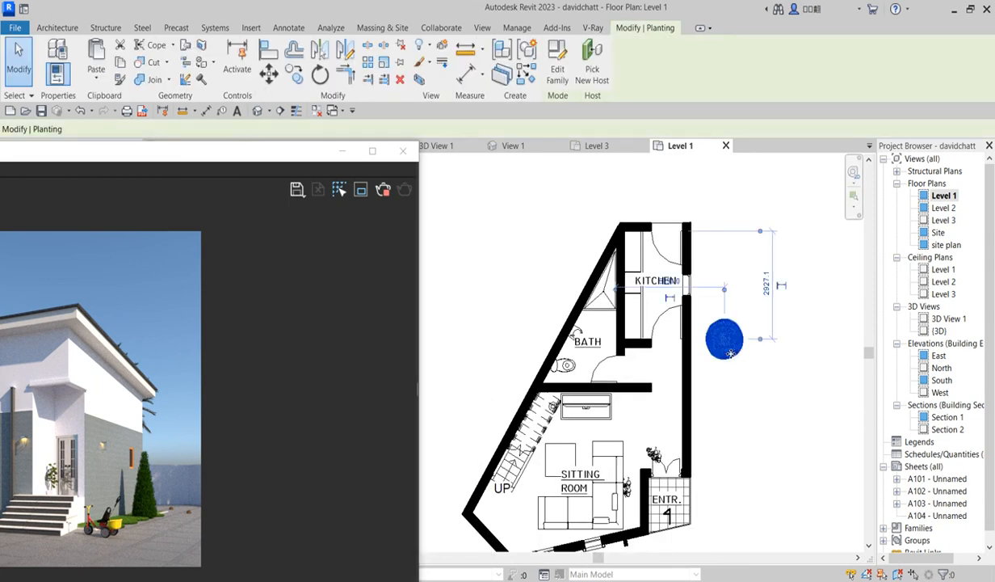
{"action": "right_click", "coordinate": [729, 352]}
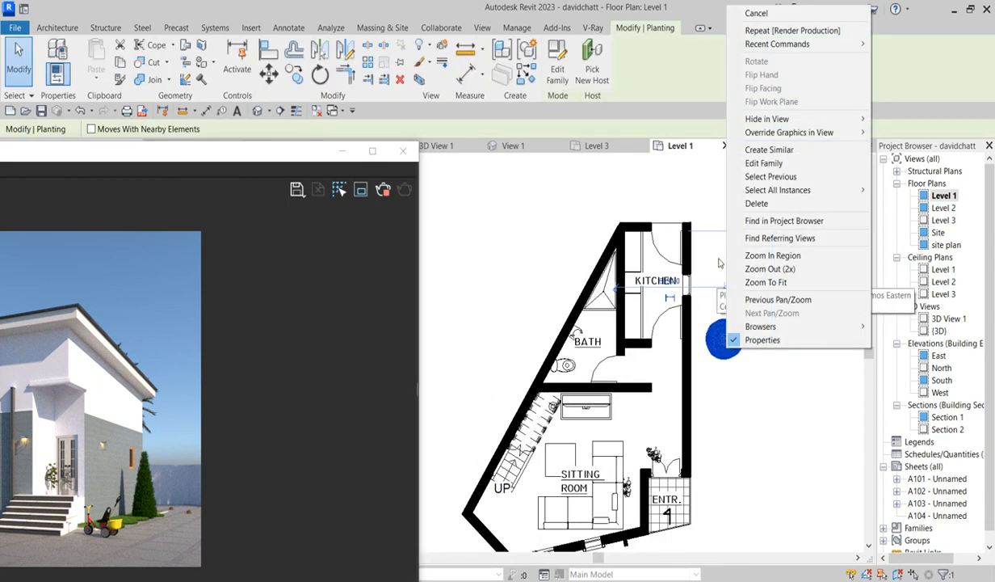
{"action": "mouse_move", "coordinate": [808, 119]}
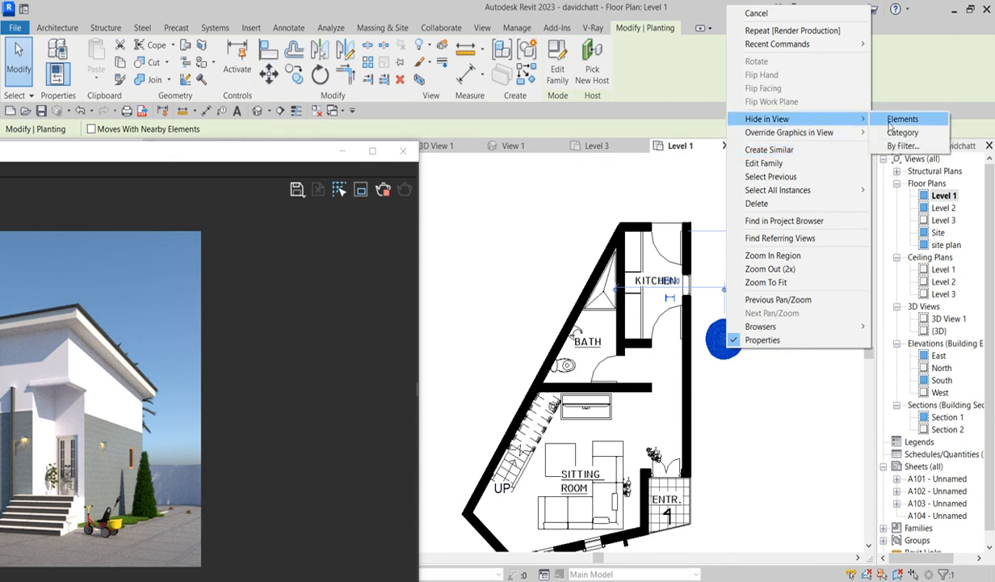
{"action": "left_click", "coordinate": [901, 122]}
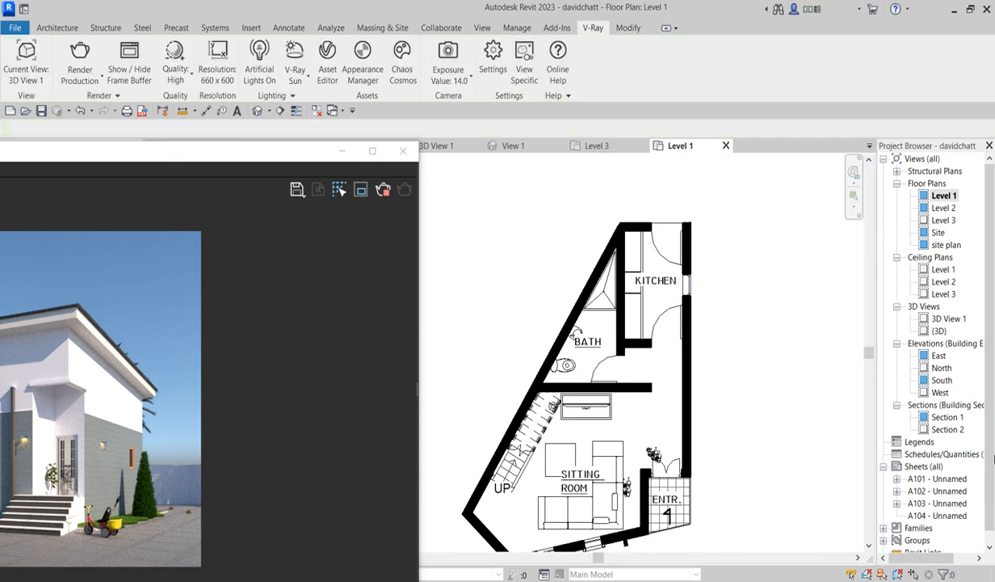
Open sheet A101 and reposition the V-Ray frame buffer so the whole render and the Project Browser are in view.
{"action": "scroll", "coordinate": [992, 432], "scroll_direction": "down", "scroll_amount": 1}
{"action": "left_click", "coordinate": [923, 467]}
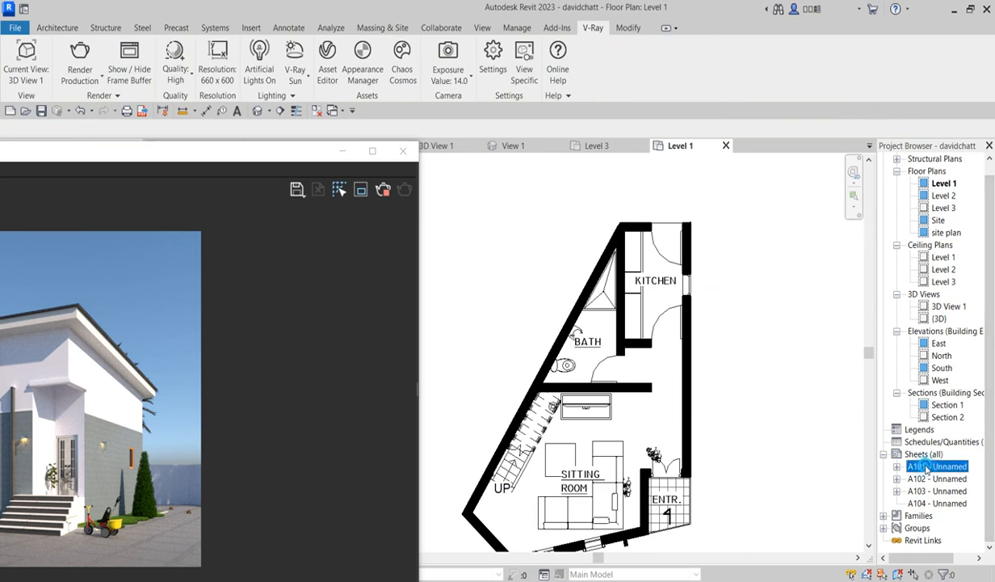
{"action": "double_click", "coordinate": [923, 468]}
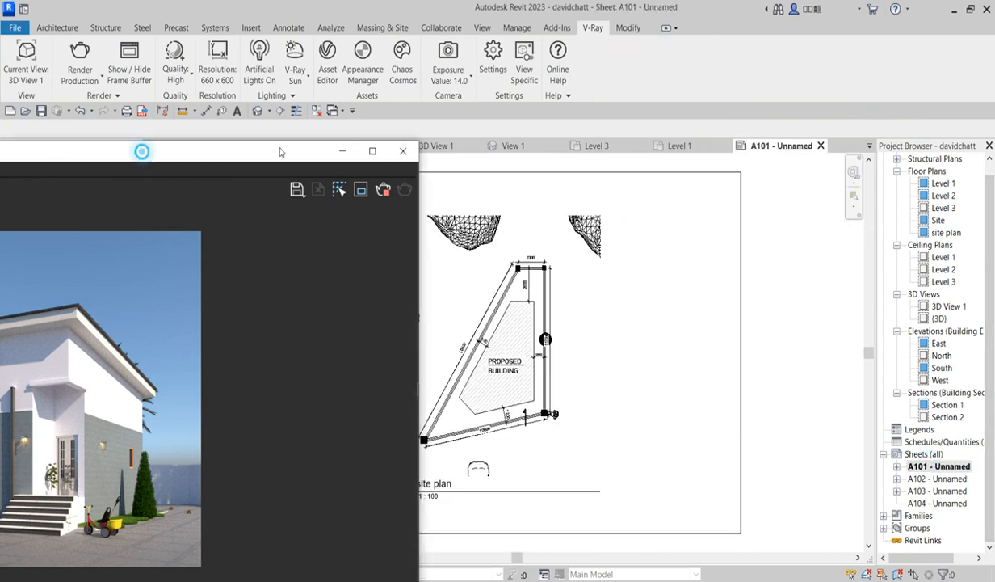
{"action": "left_click_drag", "start_coordinate": [140, 151], "coordinate": [520, 105]}
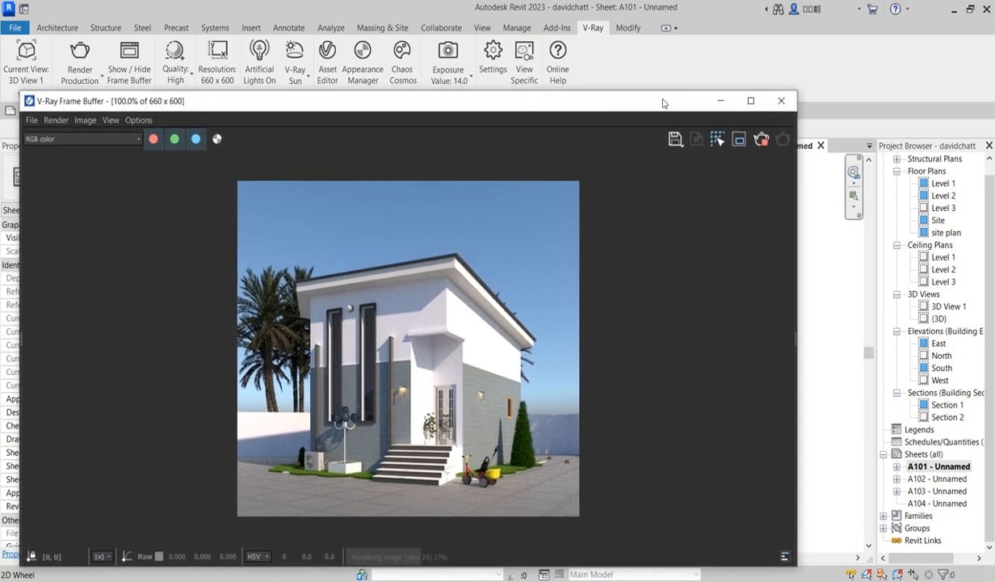
{"action": "left_click_drag", "start_coordinate": [662, 102], "coordinate": [576, 93]}
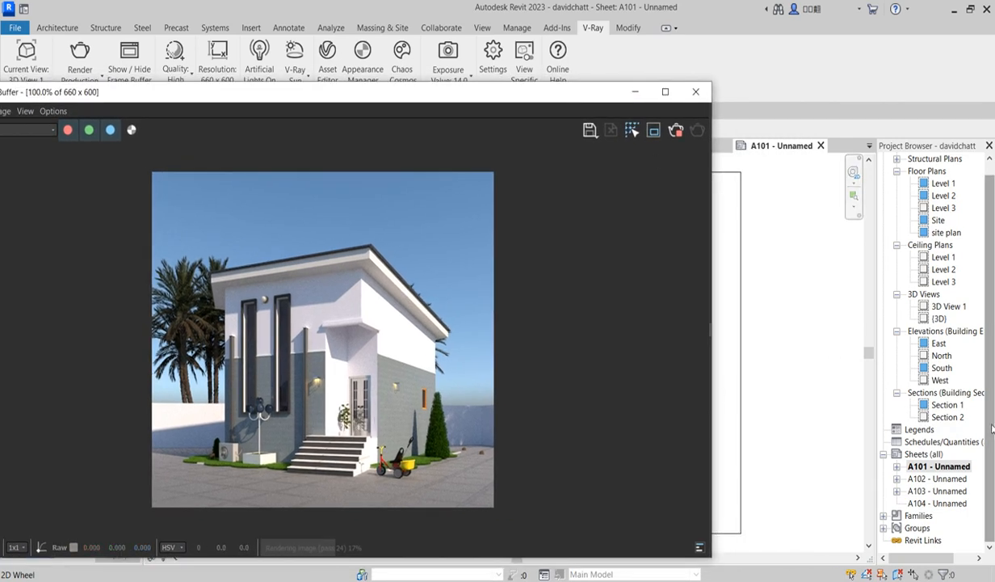
Open sheets A102 and A103 and shift the frame buffer to uncover the East elevation on A103.
{"action": "double_click", "coordinate": [938, 479]}
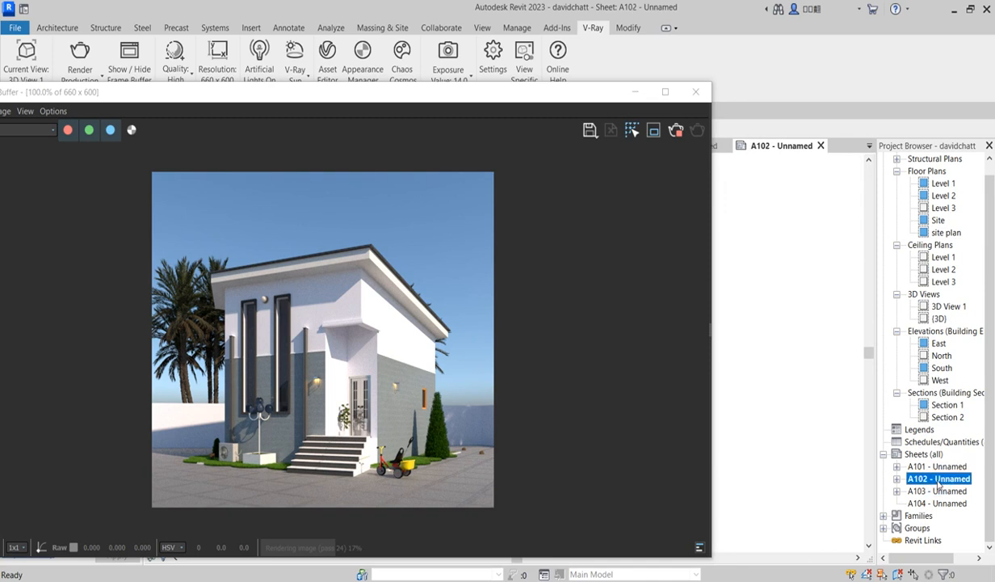
{"action": "left_click", "coordinate": [789, 358]}
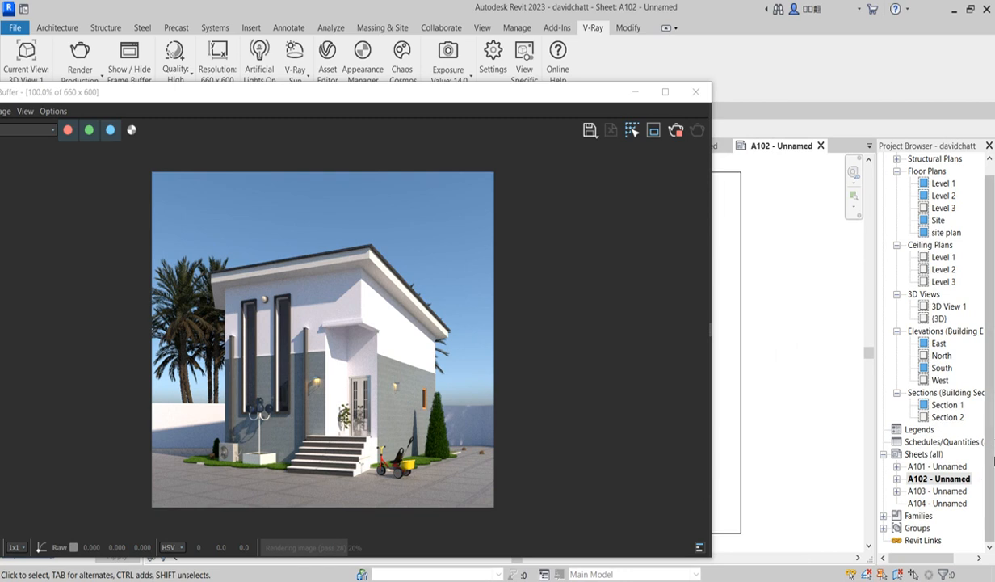
{"action": "left_click", "coordinate": [938, 493]}
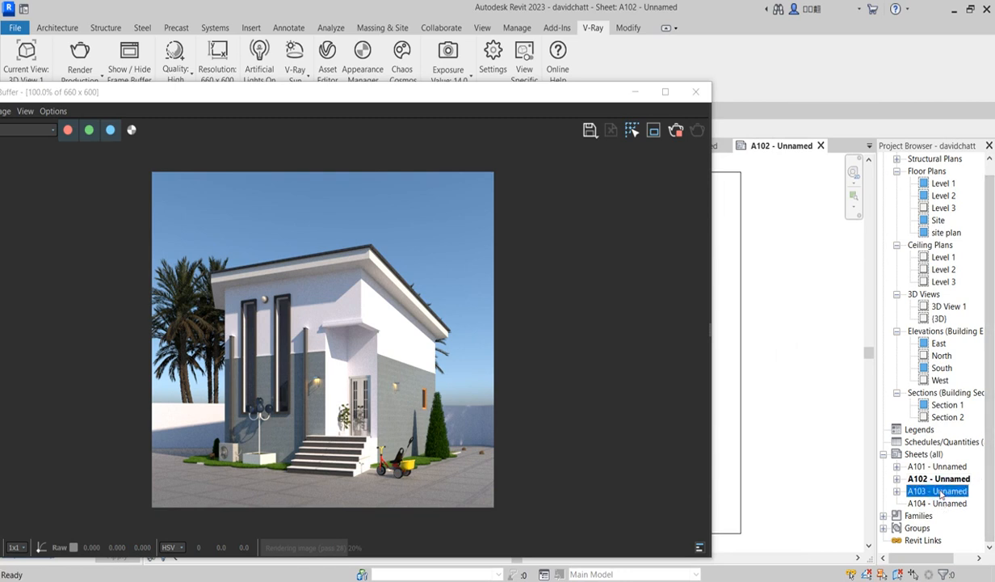
{"action": "double_click", "coordinate": [939, 491]}
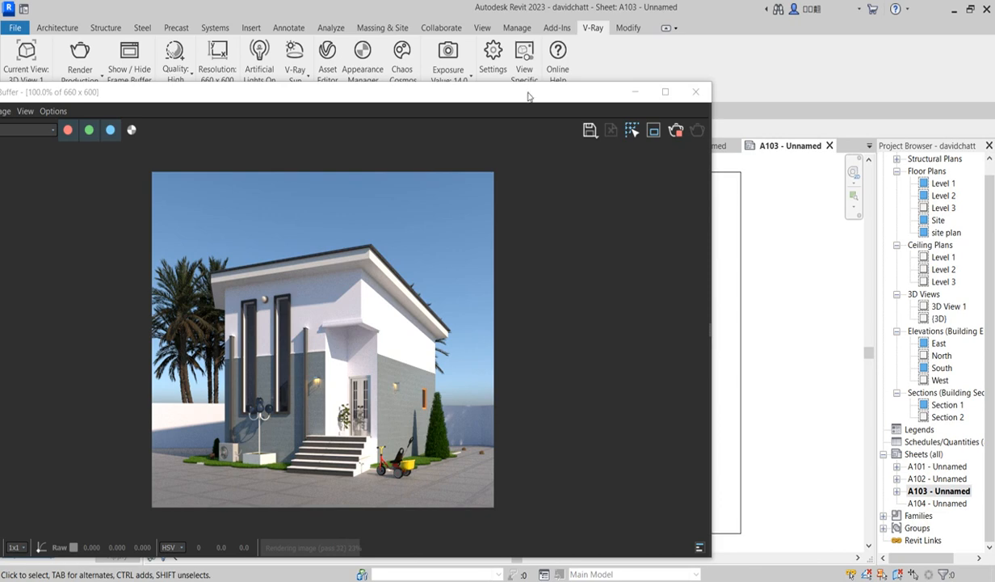
{"action": "left_click_drag", "start_coordinate": [529, 96], "coordinate": [344, 129]}
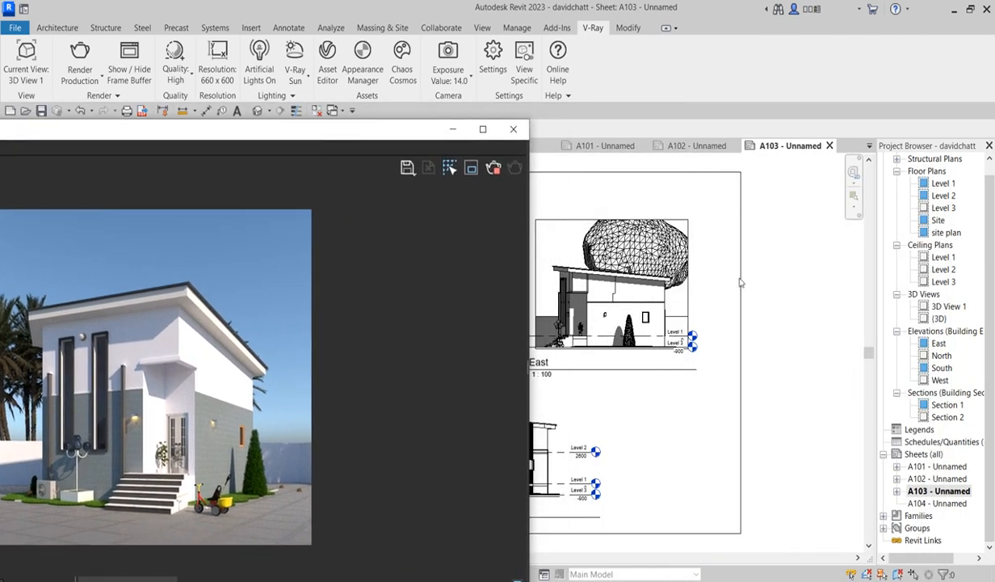
Activate the East elevation viewport on sheet A103 and hide the large tree element covering the house.
{"action": "left_click", "coordinate": [646, 256]}
{"action": "double_click", "coordinate": [626, 251]}
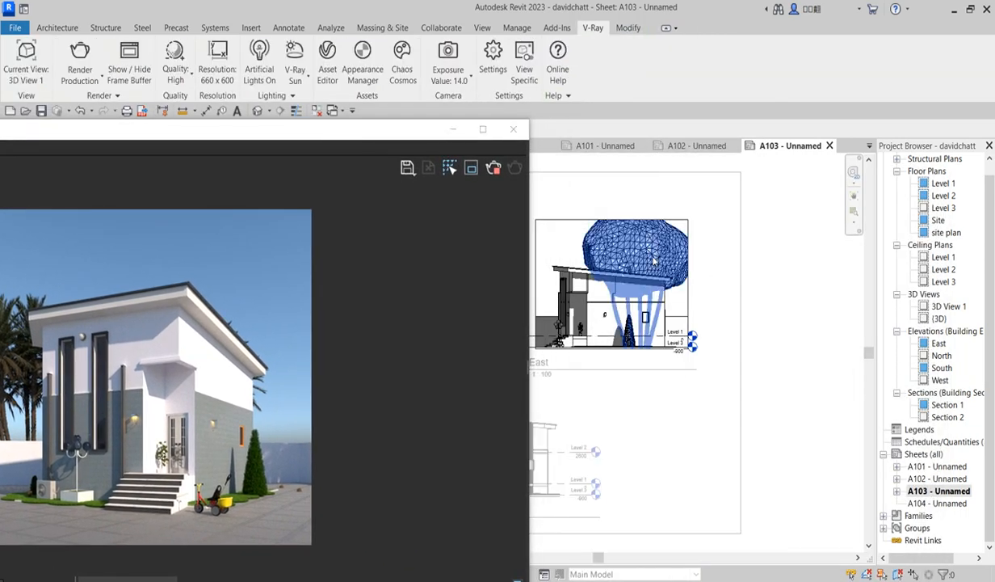
{"action": "right_click", "coordinate": [652, 261]}
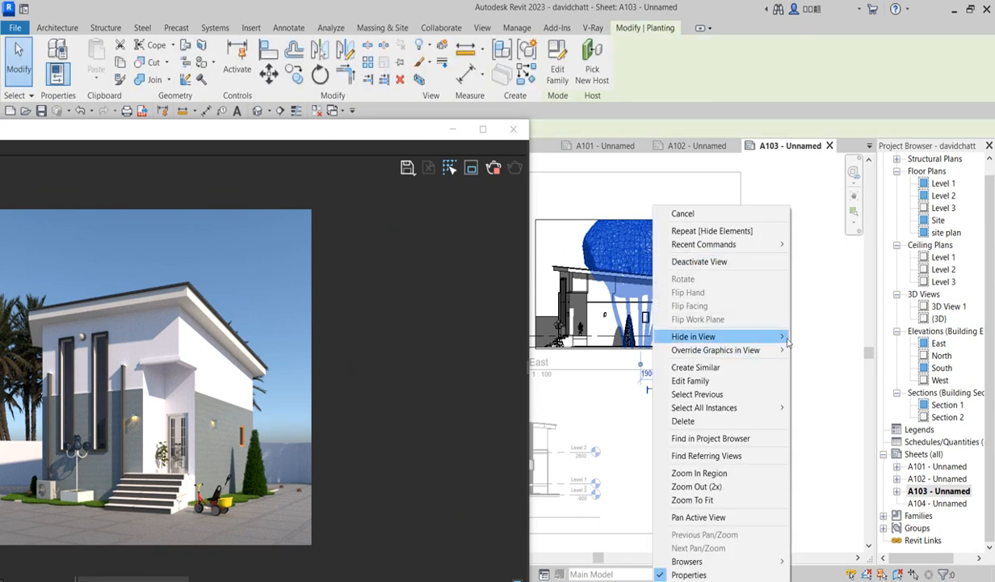
{"action": "mouse_move", "coordinate": [780, 336]}
{"action": "left_click", "coordinate": [814, 336]}
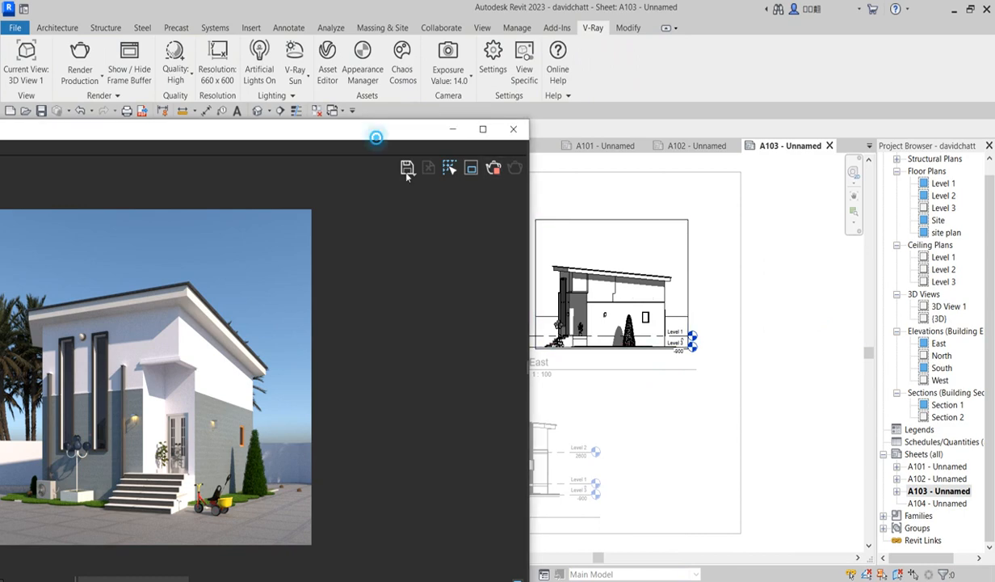
Tile the V-Ray frame buffer beside the Revit window and maximize Revit behind it to uncover the South elevation.
{"action": "left_click_drag", "start_coordinate": [376, 134], "coordinate": [994, 325]}
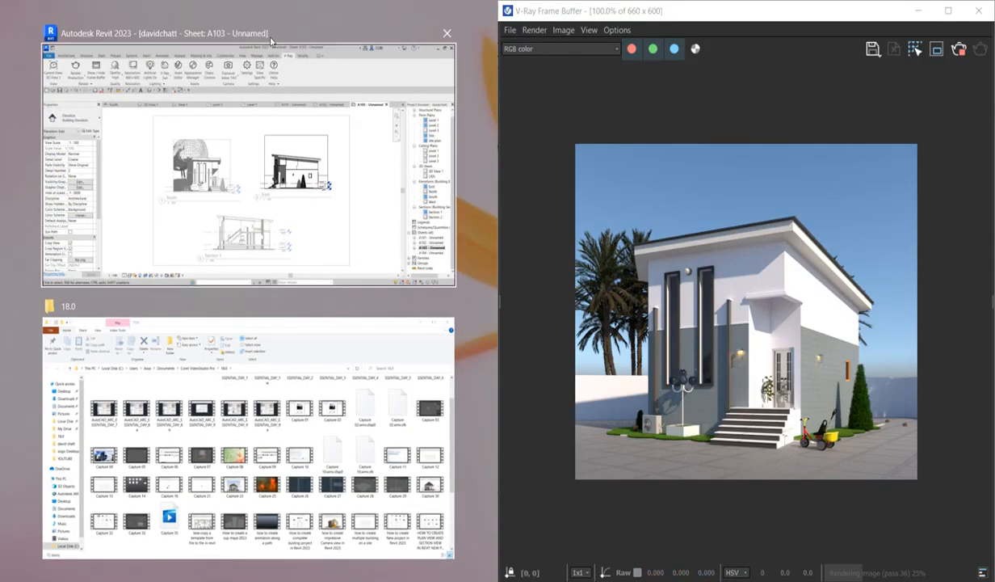
{"action": "left_click", "coordinate": [353, 84]}
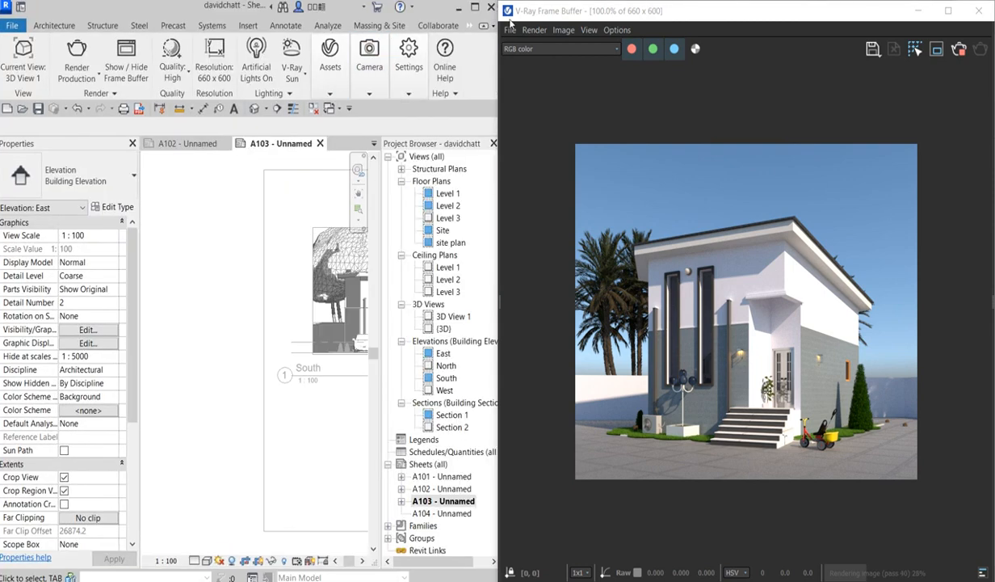
{"action": "left_click", "coordinate": [475, 8]}
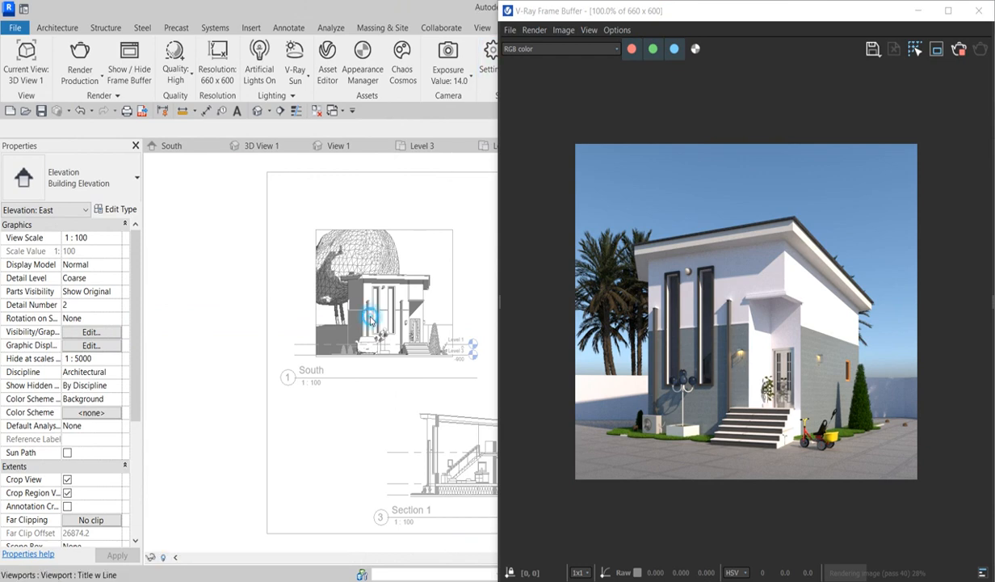
Activate the South elevation viewport on A103, hide the Cosmos Date Palm 003 element and deactivate the viewport.
{"action": "left_click", "coordinate": [370, 322]}
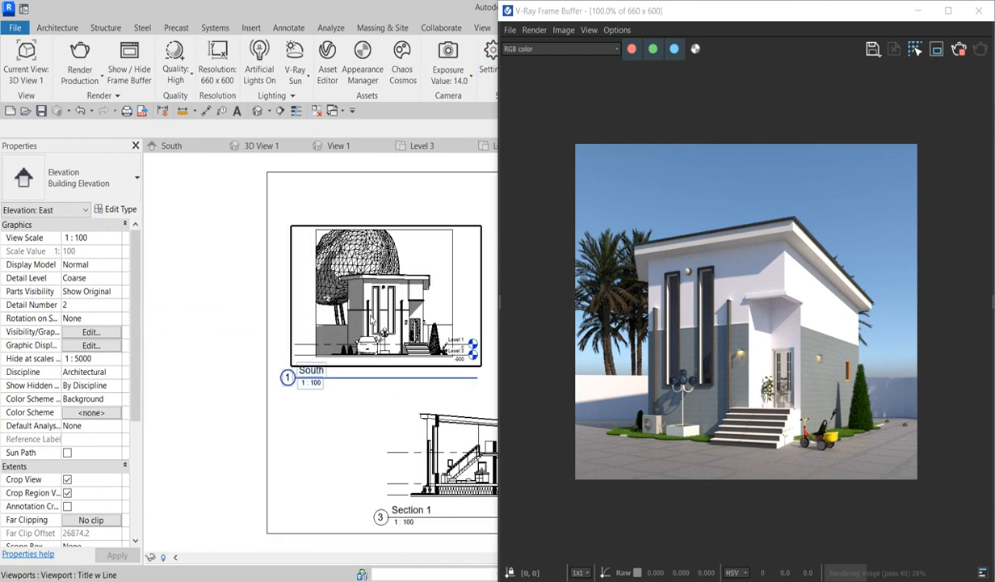
{"action": "left_click", "coordinate": [362, 249]}
{"action": "double_click", "coordinate": [331, 256]}
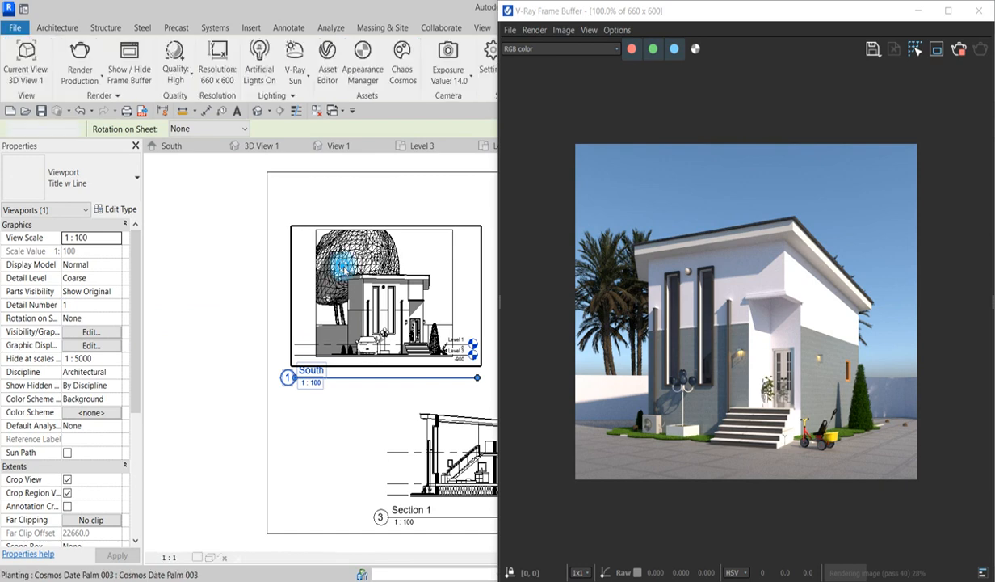
{"action": "left_click", "coordinate": [343, 257]}
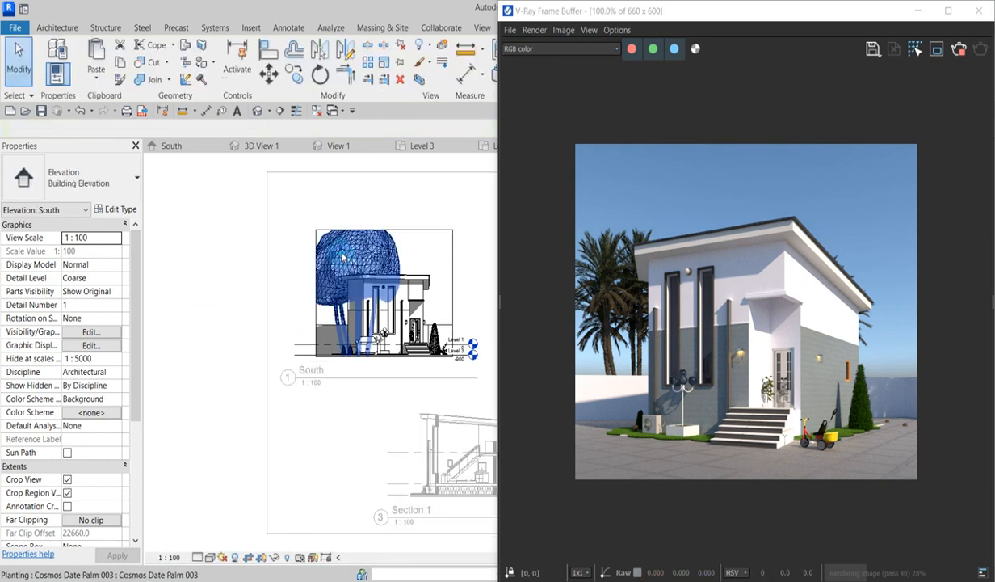
{"action": "right_click", "coordinate": [340, 252]}
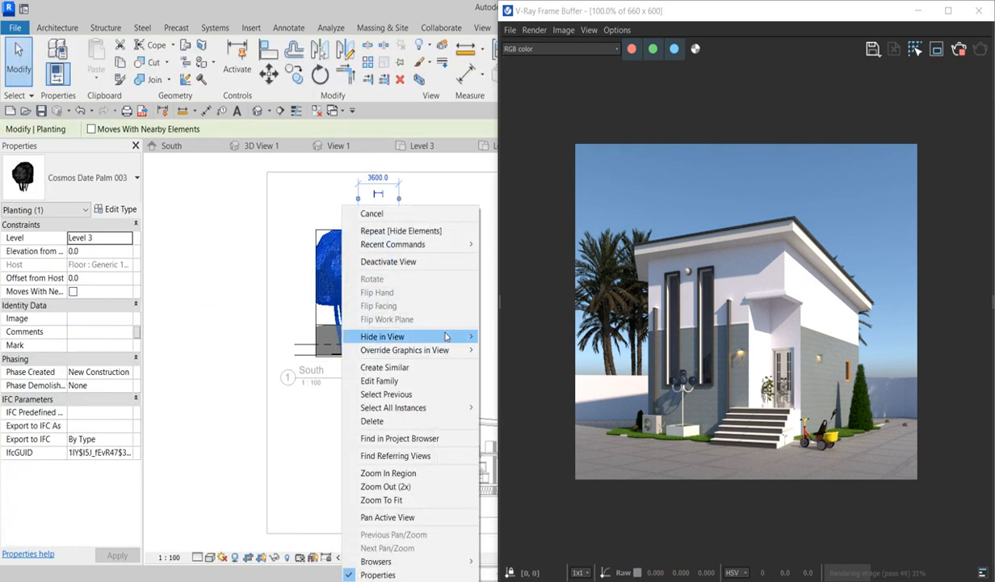
{"action": "mouse_move", "coordinate": [461, 336]}
{"action": "left_click", "coordinate": [496, 335]}
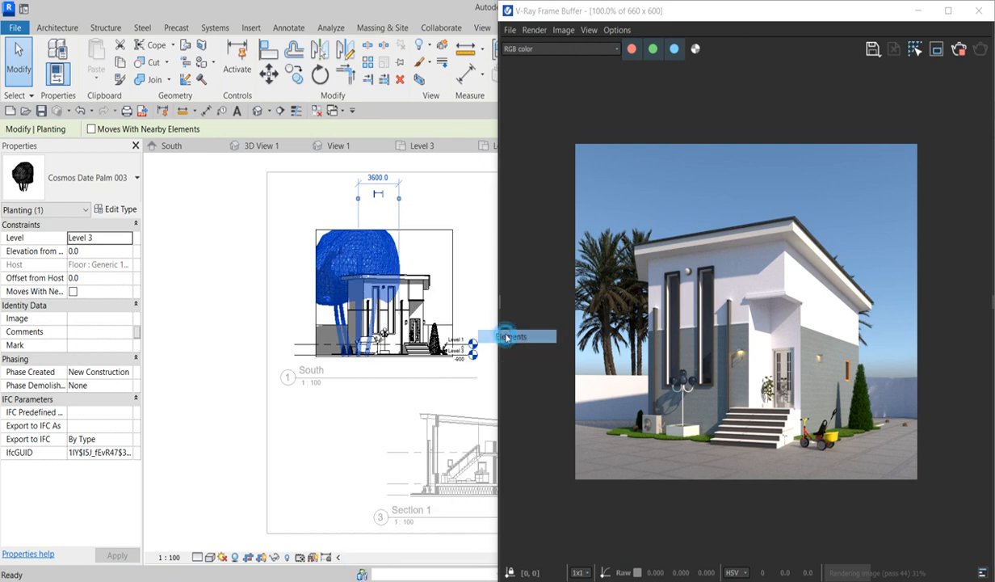
{"action": "double_click", "coordinate": [363, 440]}
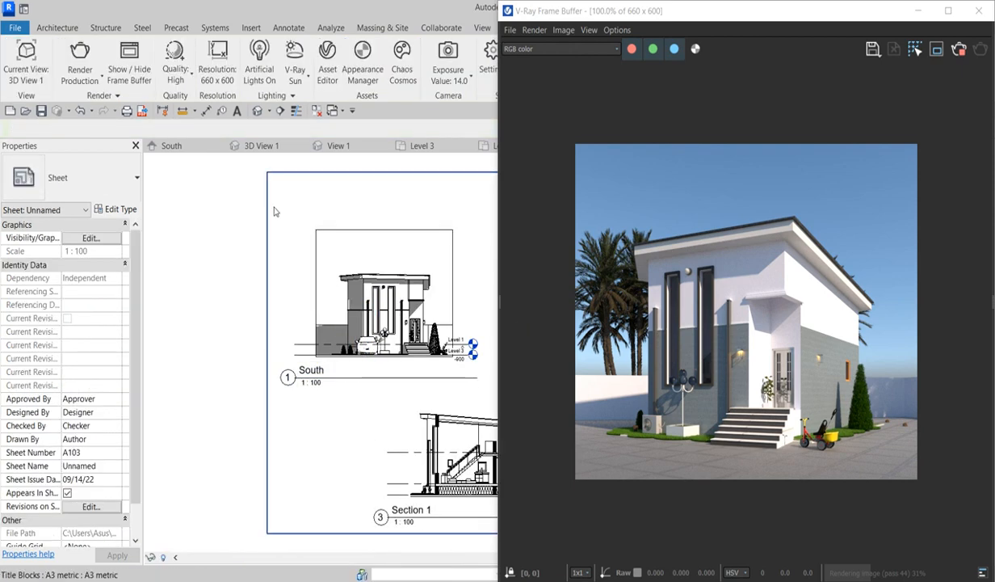
Open sheet A102 and move the frame buffer aside to uncover the plan viewports.
{"action": "scroll", "coordinate": [274, 211], "scroll_direction": "down", "scroll_amount": 2}
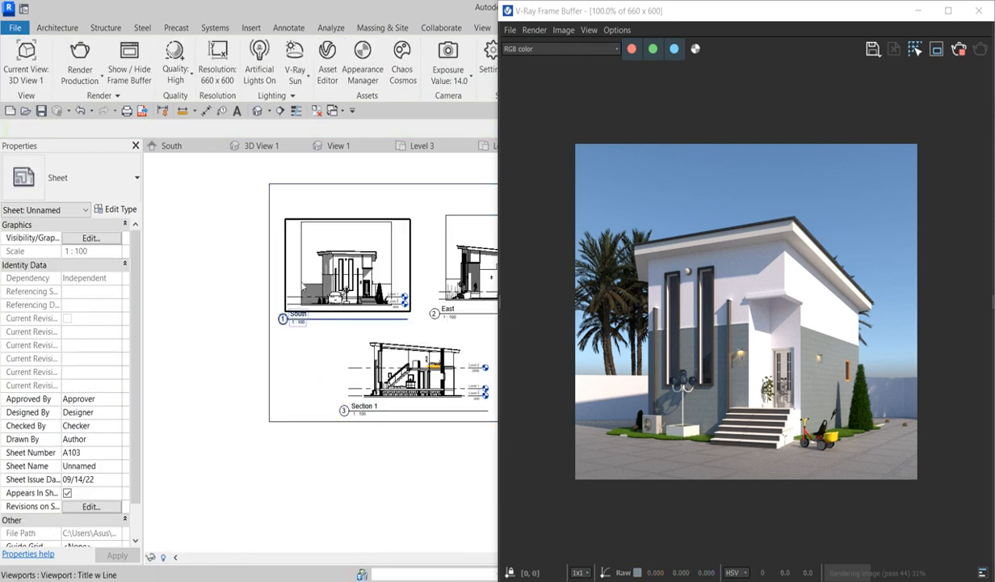
{"action": "scroll", "coordinate": [198, 349], "scroll_direction": "down", "scroll_amount": 1}
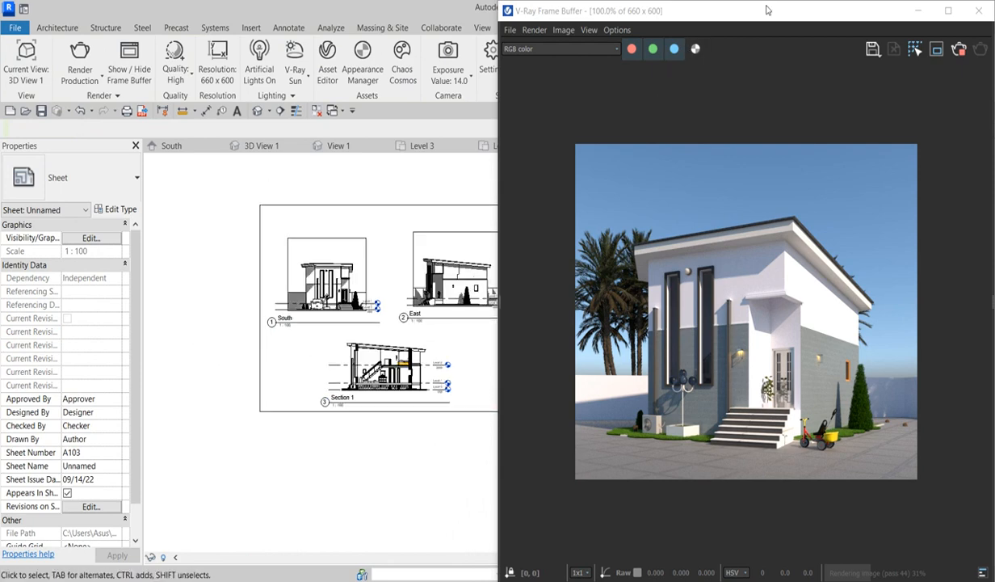
{"action": "left_click_drag", "start_coordinate": [780, 15], "coordinate": [282, 108]}
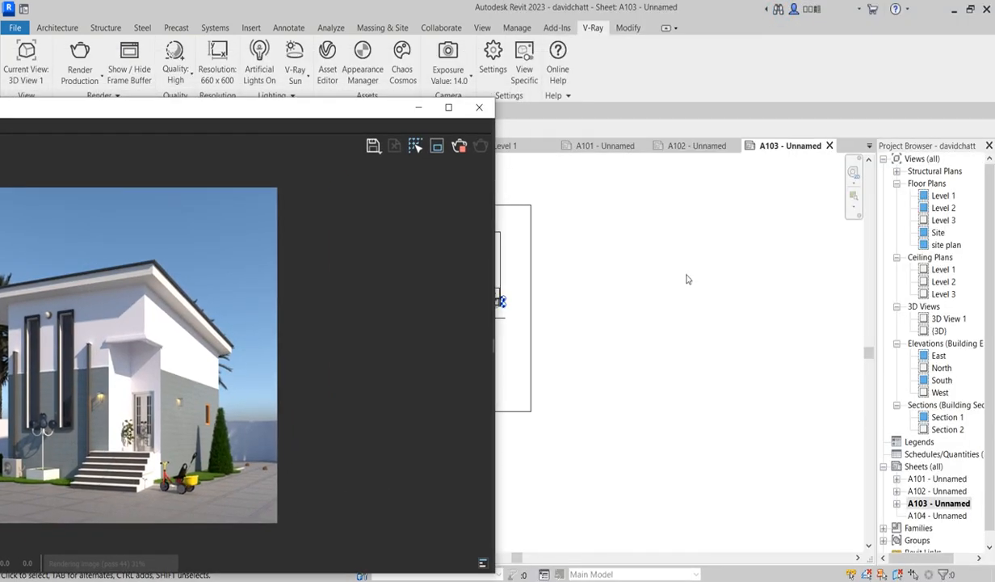
{"action": "double_click", "coordinate": [937, 491]}
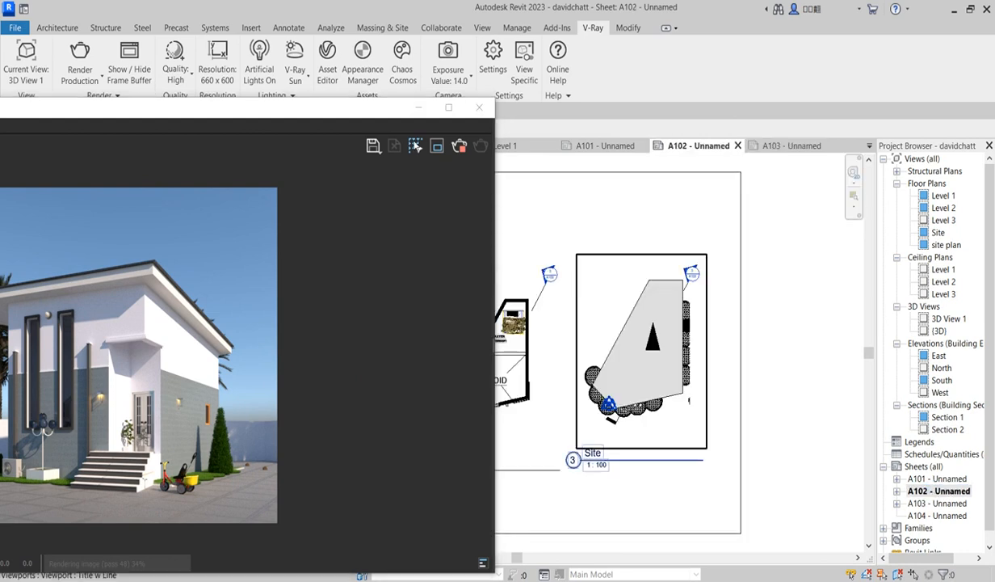
{"action": "left_click", "coordinate": [363, 120]}
{"action": "left_click_drag", "start_coordinate": [365, 112], "coordinate": [184, 110]}
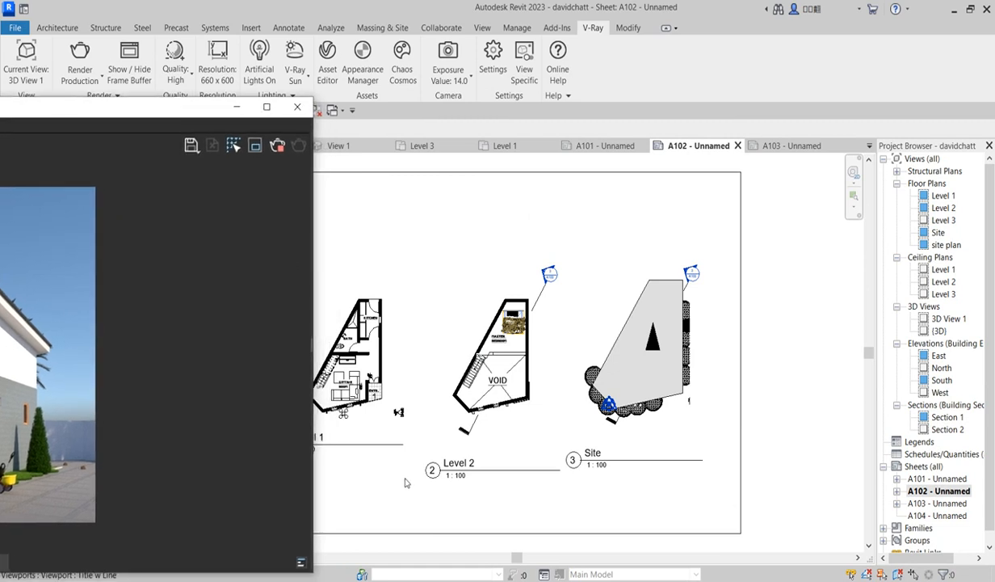
Activate the Level 1 viewport on sheet A102 and hide the Cosmos Toy Tricycle element outside the entrance.
{"action": "scroll", "coordinate": [392, 464], "scroll_direction": "up", "scroll_amount": 3}
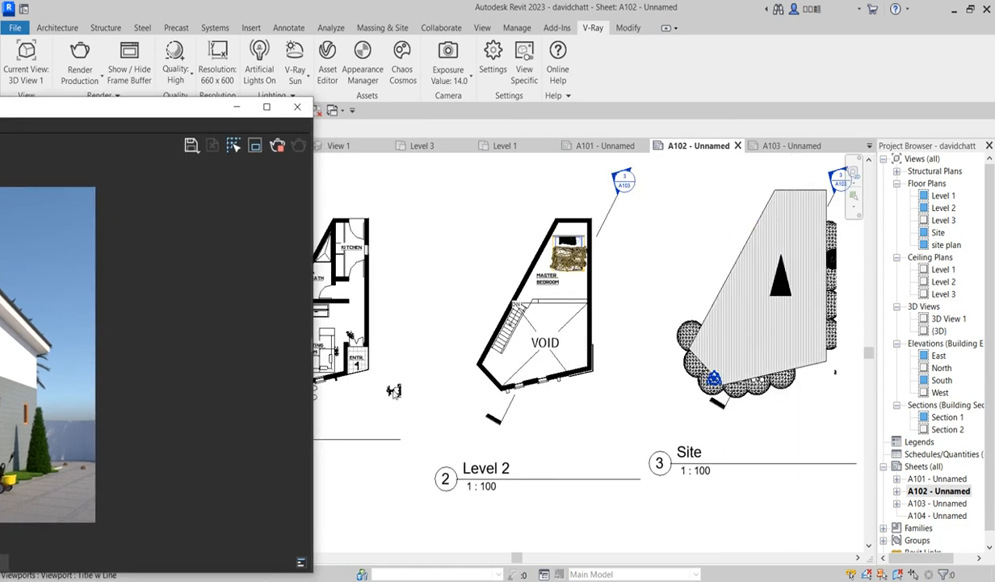
{"action": "double_click", "coordinate": [393, 391]}
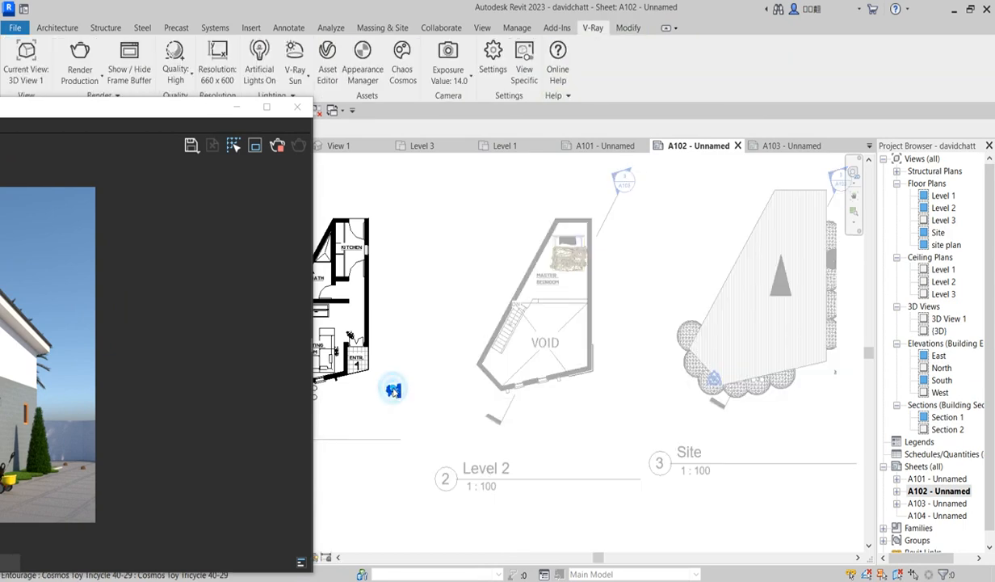
{"action": "left_click", "coordinate": [393, 391]}
{"action": "right_click", "coordinate": [393, 391]}
{"action": "mouse_move", "coordinate": [503, 145]}
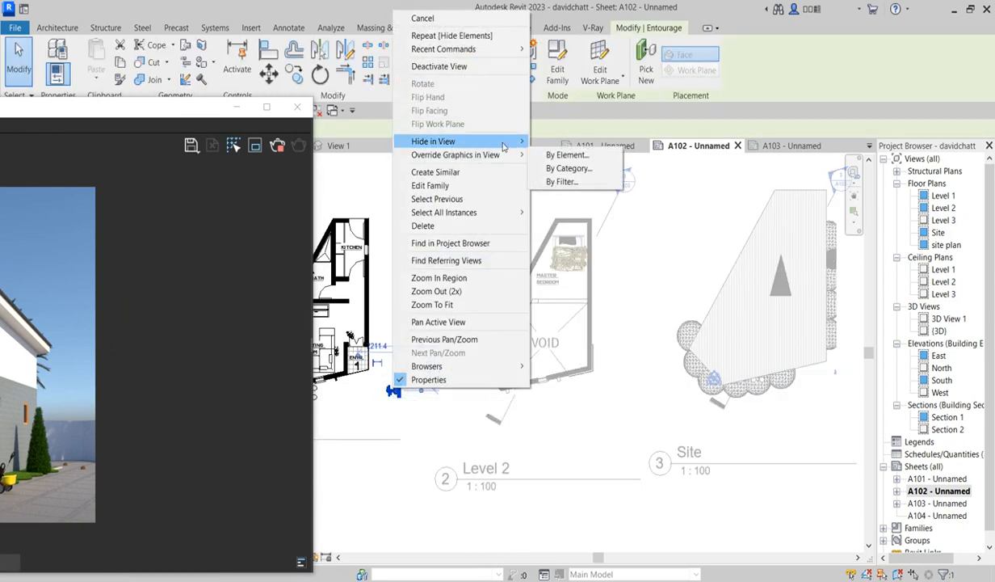
{"action": "left_click", "coordinate": [567, 158]}
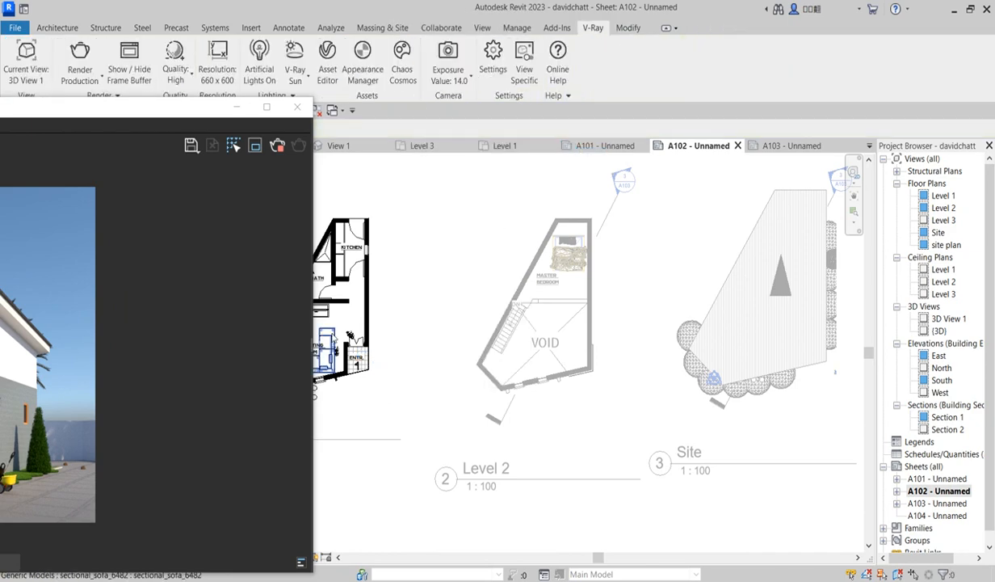
Hide the Planting category in the active Level 1 viewport, using the Cosmos Ficus Elastica 002 plant inside the entrance.
{"action": "scroll", "coordinate": [323, 325], "scroll_direction": "up", "scroll_amount": 2}
{"action": "scroll", "coordinate": [340, 324], "scroll_direction": "up", "scroll_amount": 2}
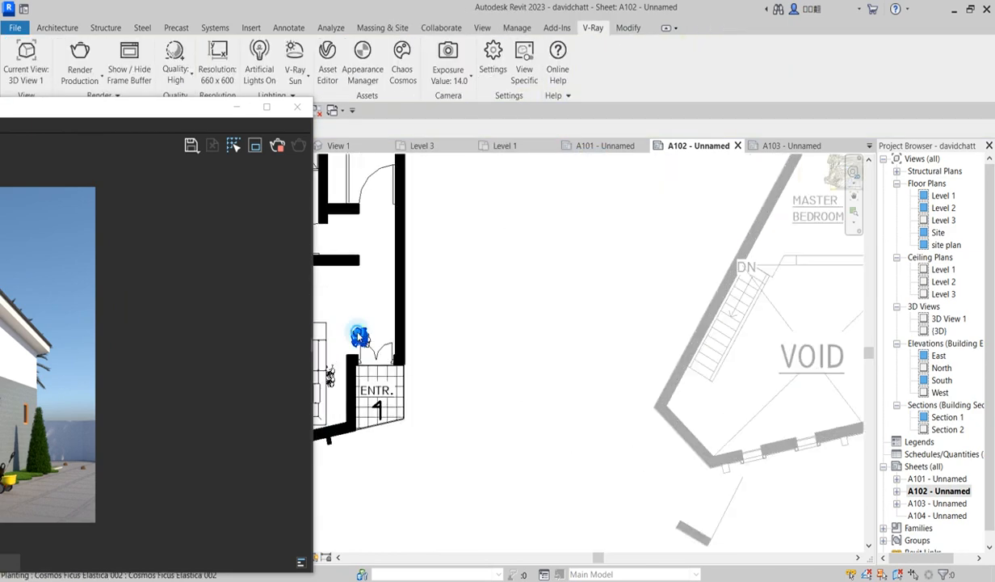
{"action": "left_click", "coordinate": [360, 335]}
{"action": "right_click", "coordinate": [358, 335]}
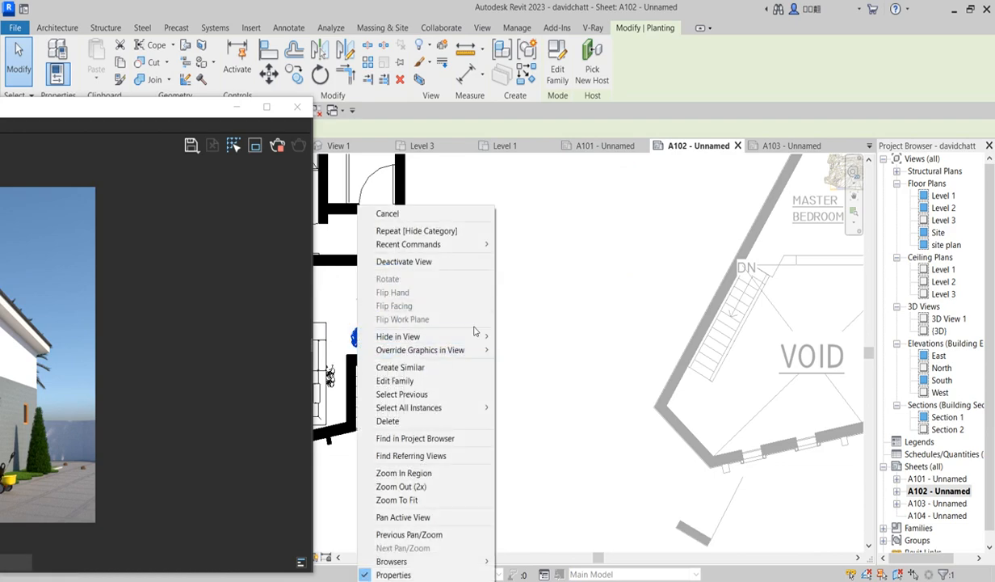
{"action": "mouse_move", "coordinate": [476, 336]}
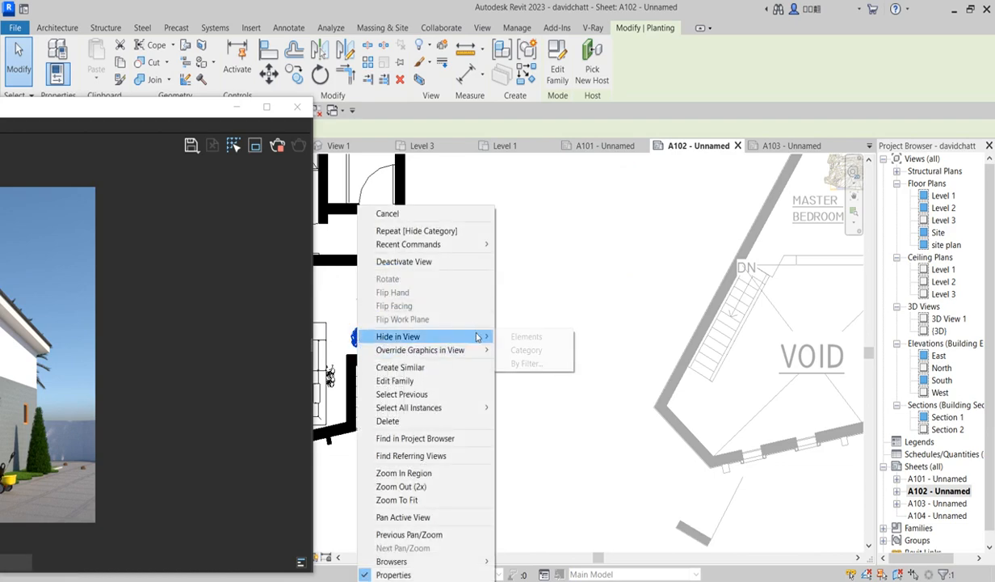
{"action": "left_click", "coordinate": [533, 353]}
{"action": "scroll", "coordinate": [533, 353], "scroll_direction": "down", "scroll_amount": 4}
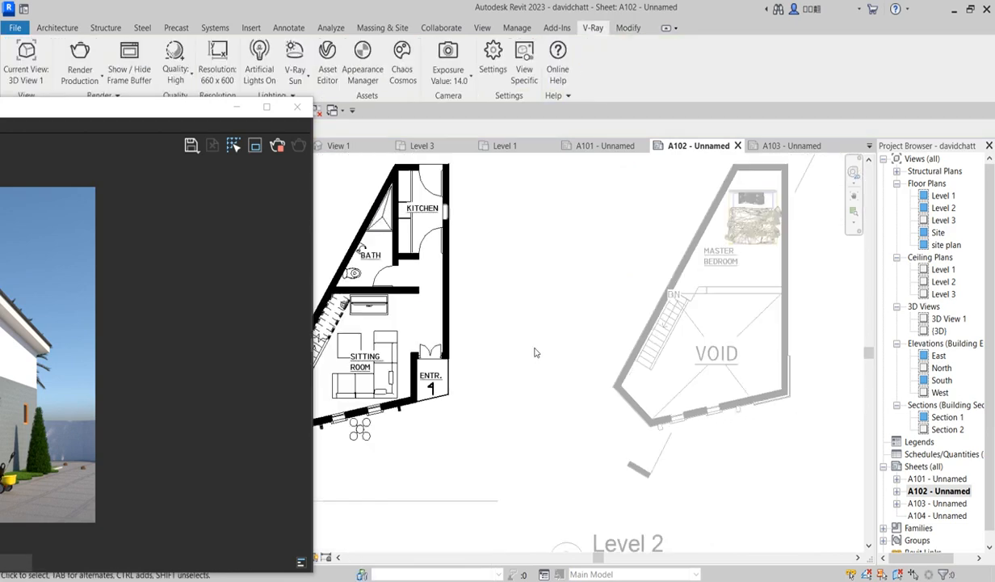
{"action": "scroll", "coordinate": [377, 303], "scroll_direction": "down", "scroll_amount": 2}
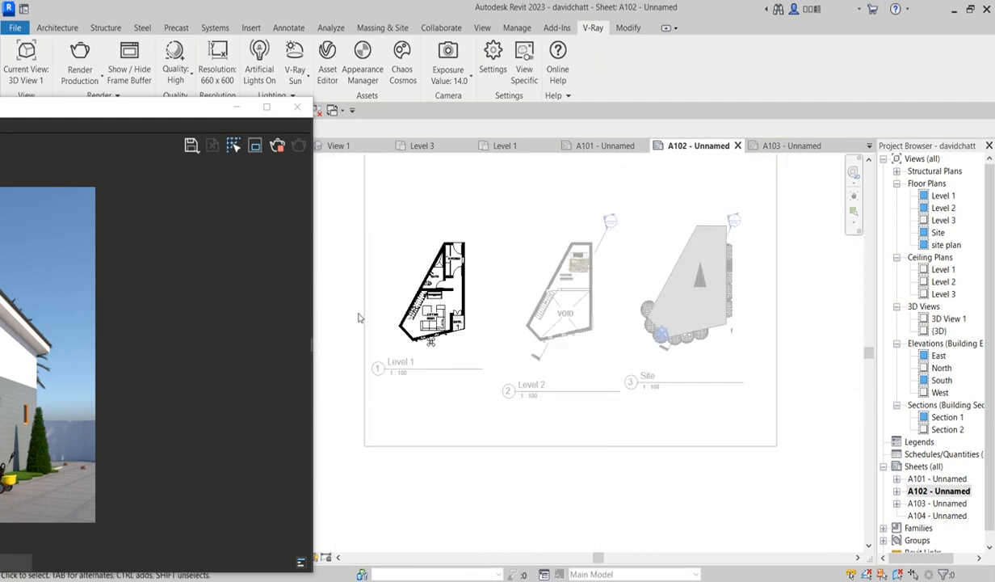
Activate the Site viewport on sheet A102 and hide the Planting category through one of the Cosmos Short Grass elements.
{"action": "scroll", "coordinate": [685, 338], "scroll_direction": "up", "scroll_amount": 5}
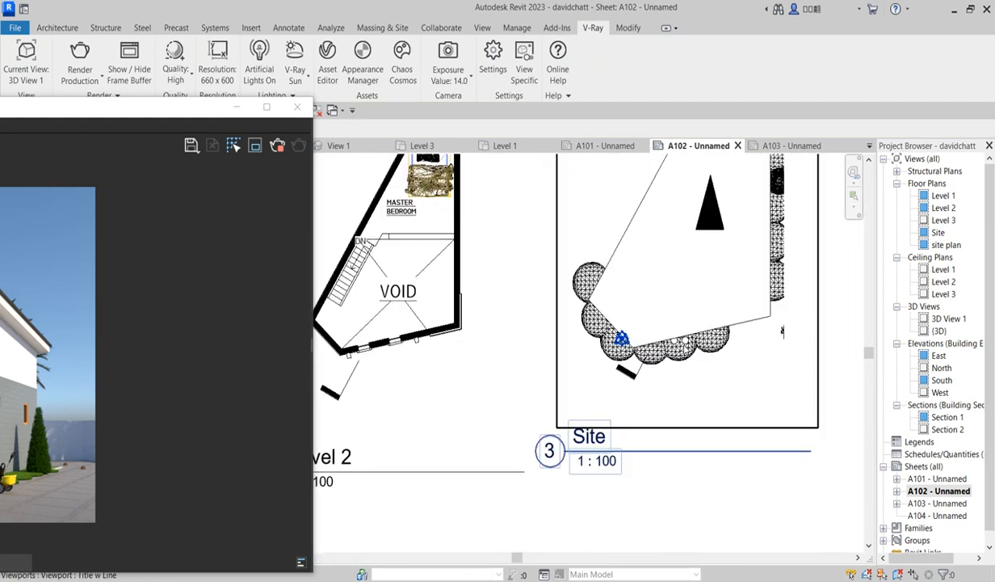
{"action": "double_click", "coordinate": [714, 349]}
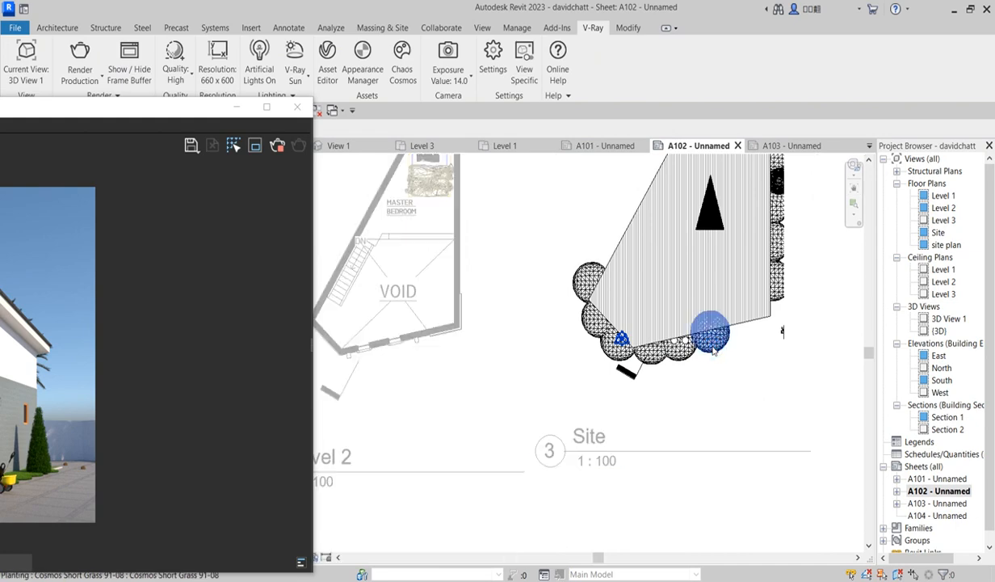
{"action": "left_click", "coordinate": [714, 349]}
{"action": "right_click", "coordinate": [713, 349]}
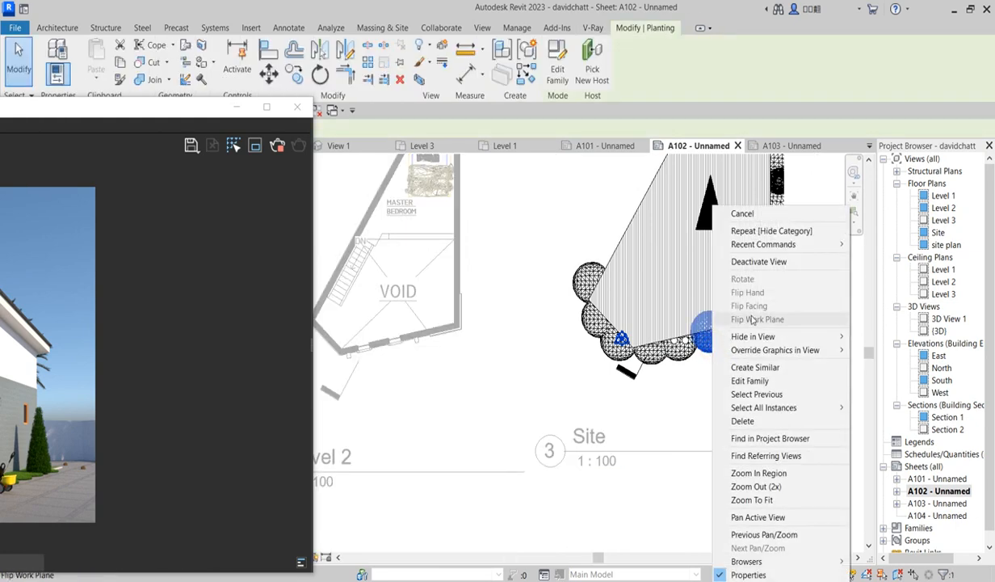
{"action": "mouse_move", "coordinate": [755, 336]}
{"action": "left_click", "coordinate": [881, 349]}
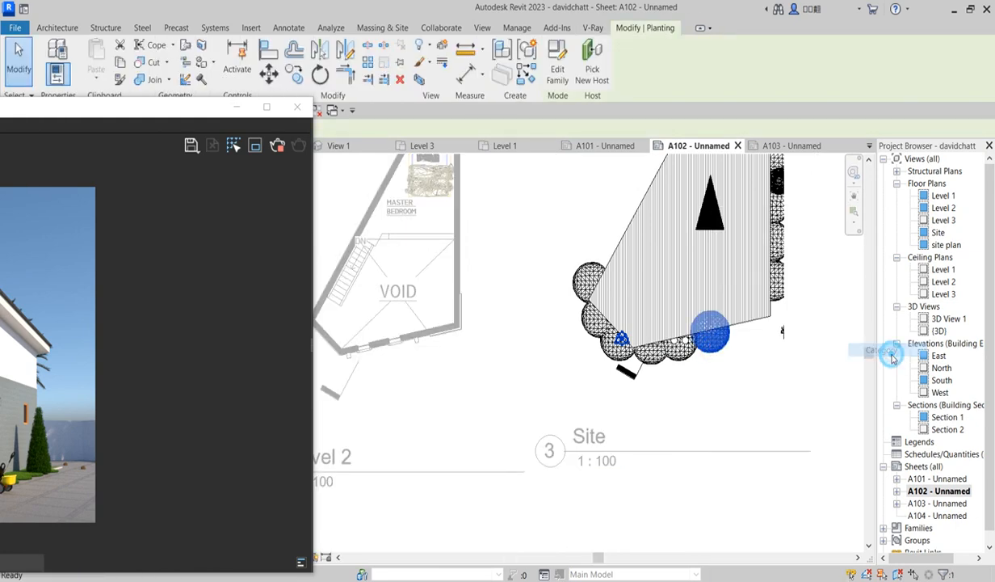
Hide the Entourage category in the Site viewport through the Cosmos Toy Tricycle element and deactivate the viewport.
{"action": "scroll", "coordinate": [778, 395], "scroll_direction": "down", "scroll_amount": 2}
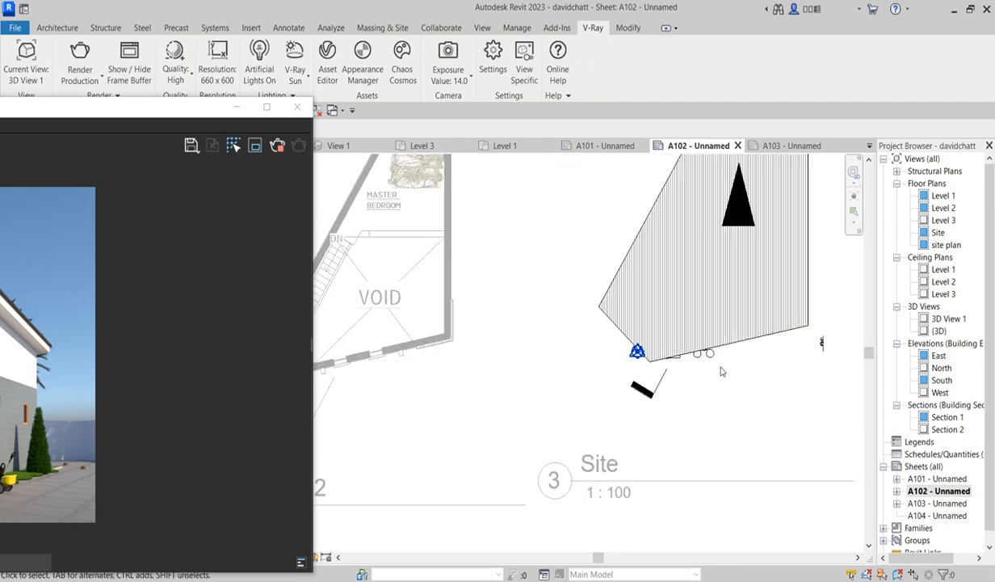
{"action": "scroll", "coordinate": [812, 368], "scroll_direction": "down", "scroll_amount": 1}
{"action": "scroll", "coordinate": [788, 340], "scroll_direction": "up", "scroll_amount": 3}
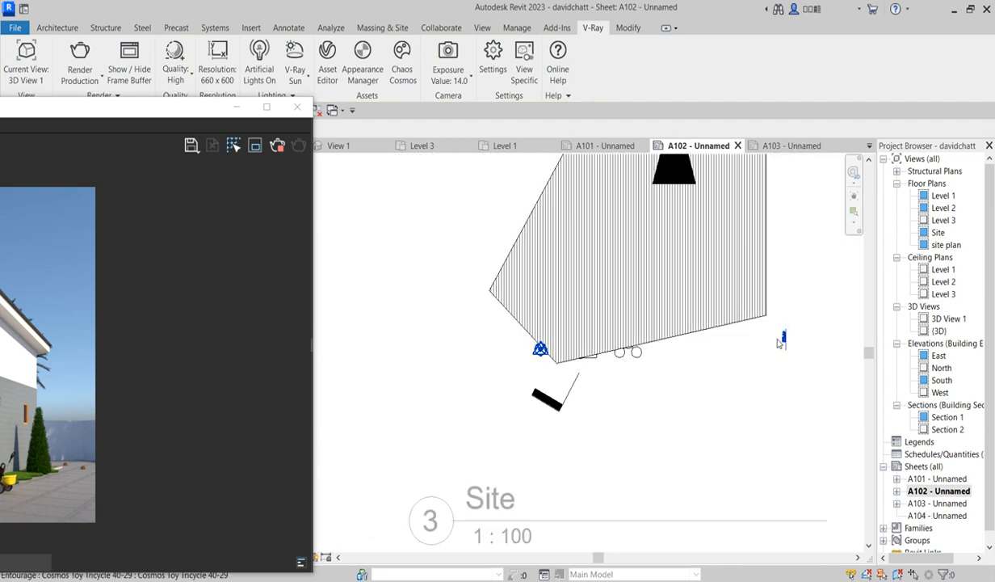
{"action": "left_click", "coordinate": [781, 336]}
{"action": "right_click", "coordinate": [778, 340]}
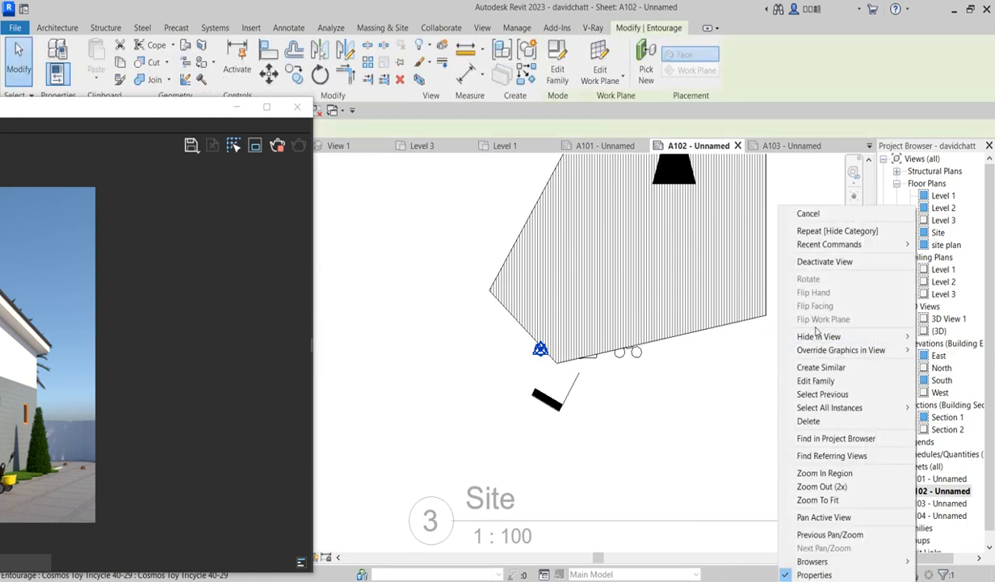
{"action": "mouse_move", "coordinate": [832, 337]}
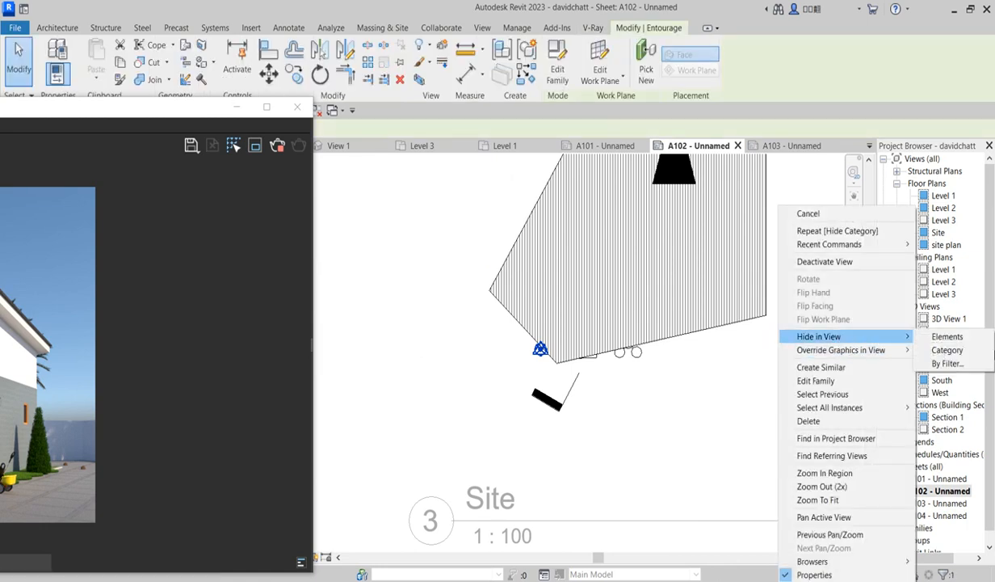
{"action": "left_click", "coordinate": [937, 337]}
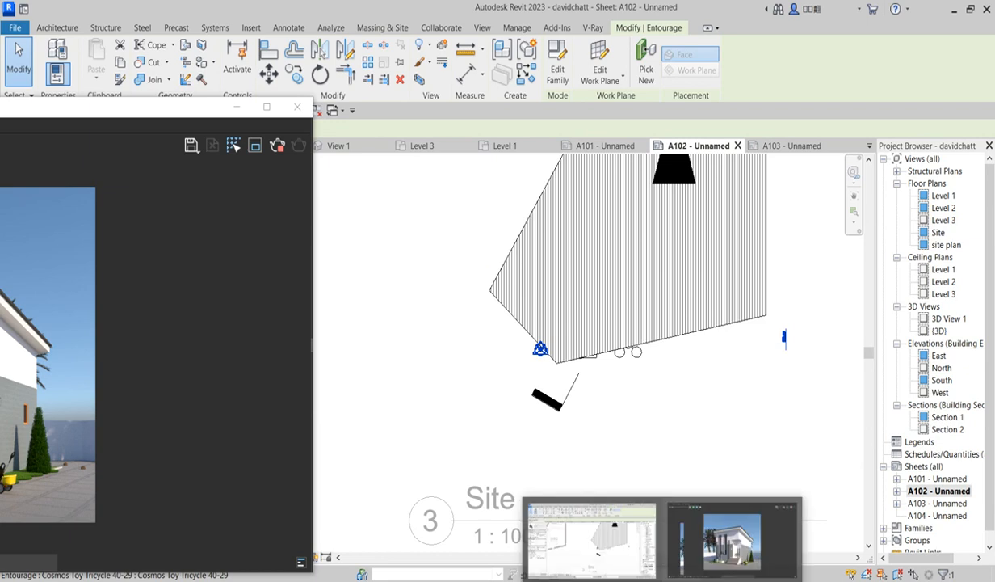
{"action": "right_click", "coordinate": [785, 338]}
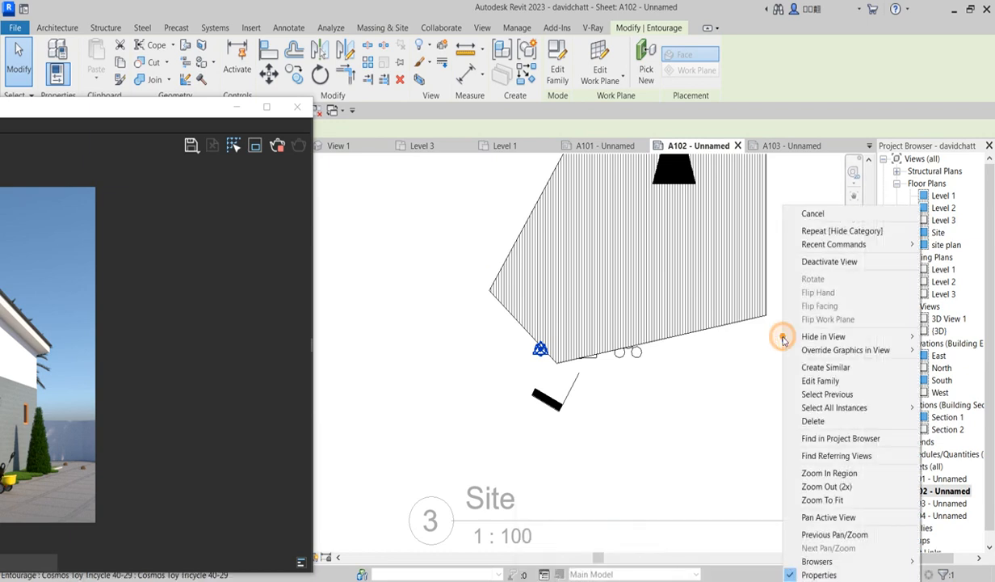
{"action": "mouse_move", "coordinate": [824, 336]}
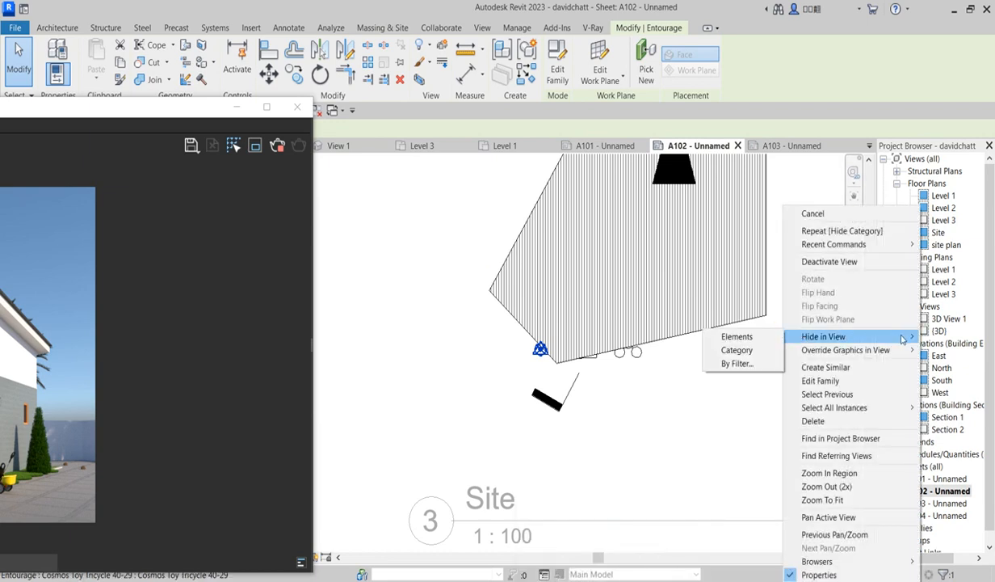
{"action": "left_click", "coordinate": [737, 350]}
{"action": "scroll", "coordinate": [715, 394], "scroll_direction": "down", "scroll_amount": 3}
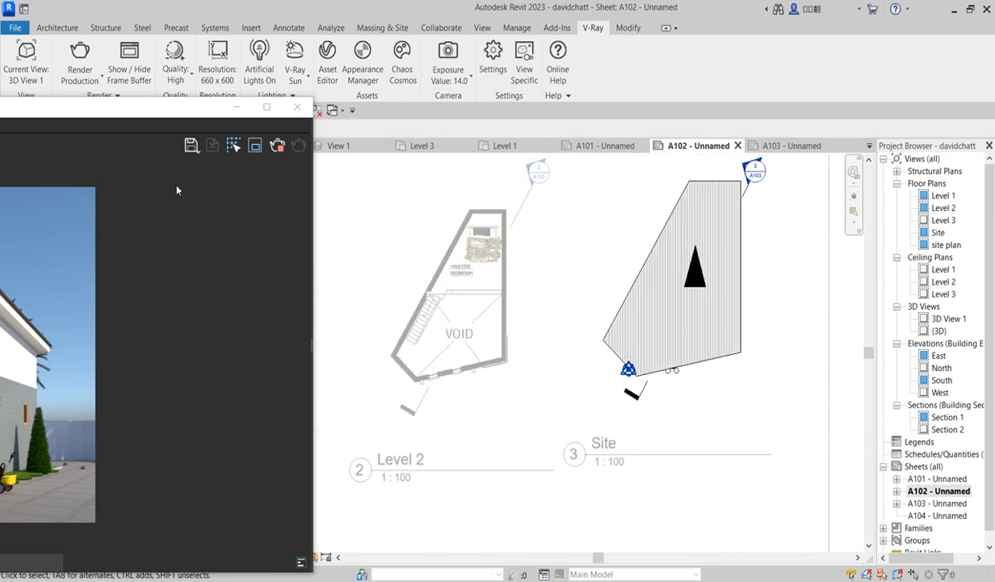
{"action": "scroll", "coordinate": [571, 350], "scroll_direction": "down", "scroll_amount": 2}
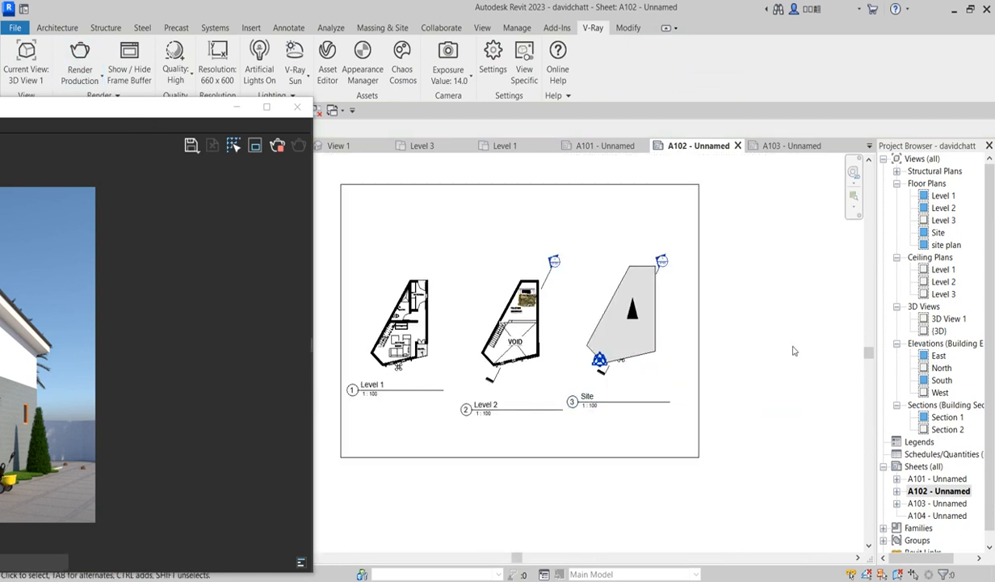
{"action": "scroll", "coordinate": [527, 303], "scroll_direction": "up", "scroll_amount": 1}
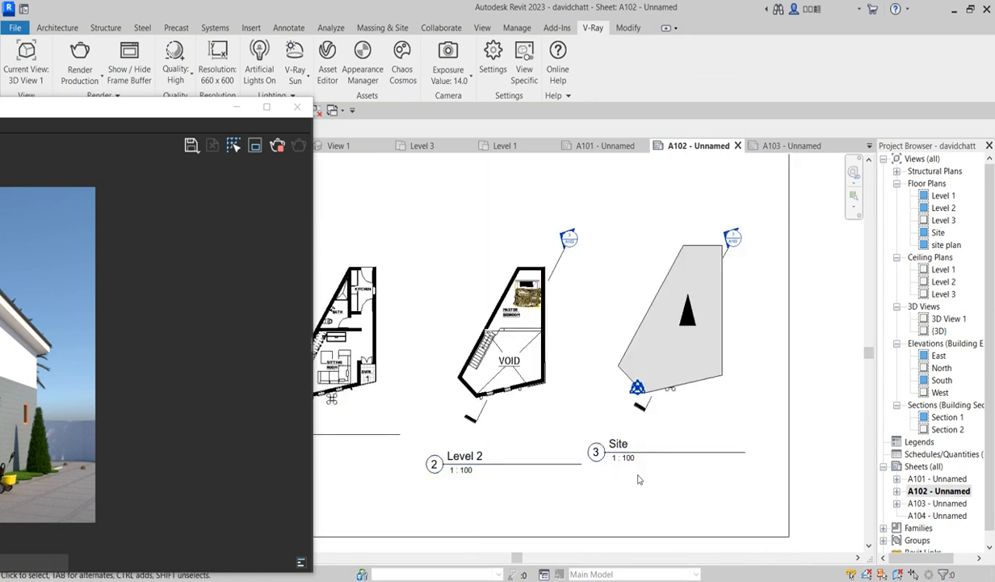
Check the render in the V-Ray frame buffer, move the window aside to uncover the Level 1 viewport and clear the viewport selection.
{"action": "left_click", "coordinate": [683, 347]}
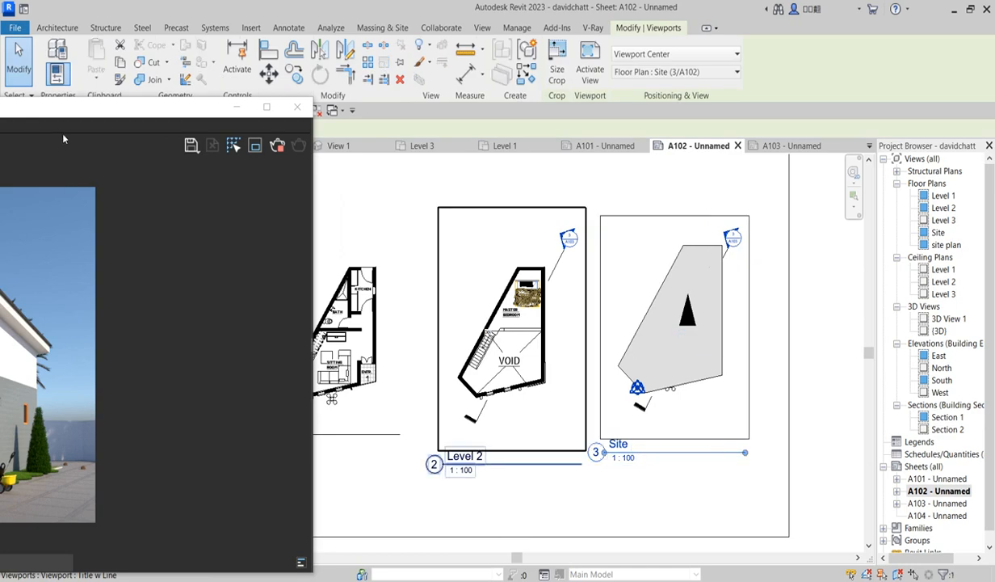
{"action": "left_click_drag", "start_coordinate": [123, 120], "coordinate": [732, 132]}
{"action": "left_click_drag", "start_coordinate": [509, 134], "coordinate": [504, 57]}
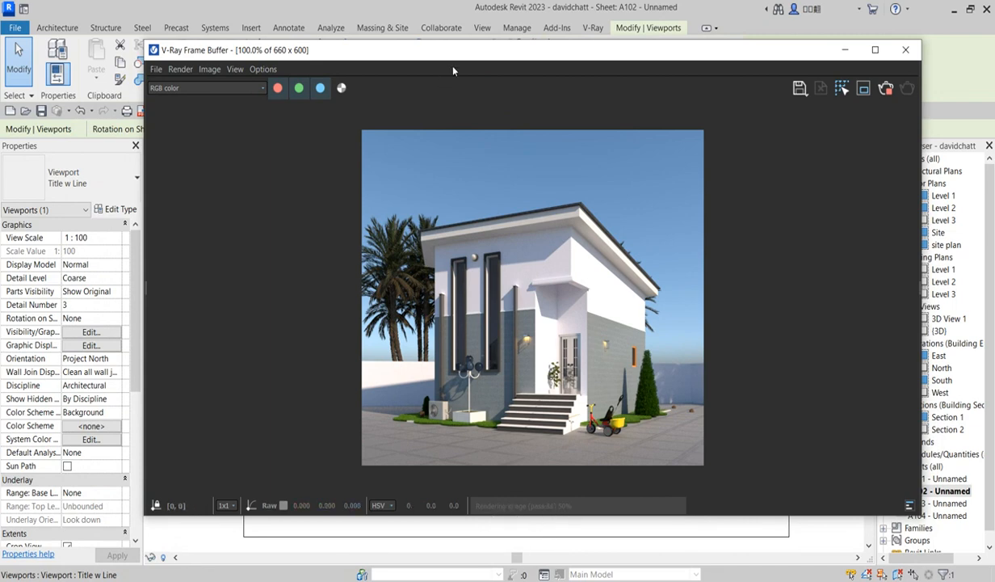
{"action": "left_click_drag", "start_coordinate": [465, 53], "coordinate": [706, 206]}
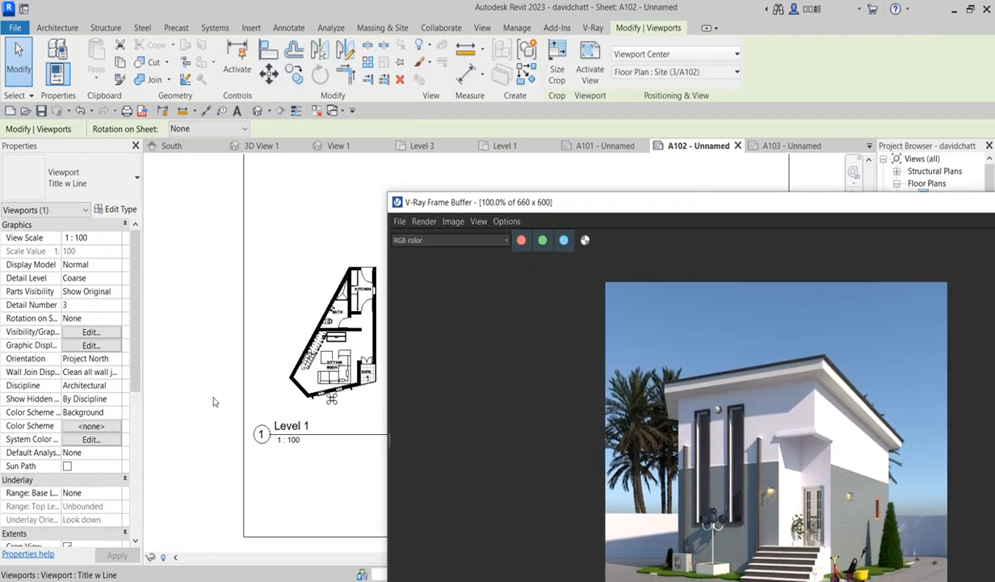
{"action": "left_click", "coordinate": [193, 304]}
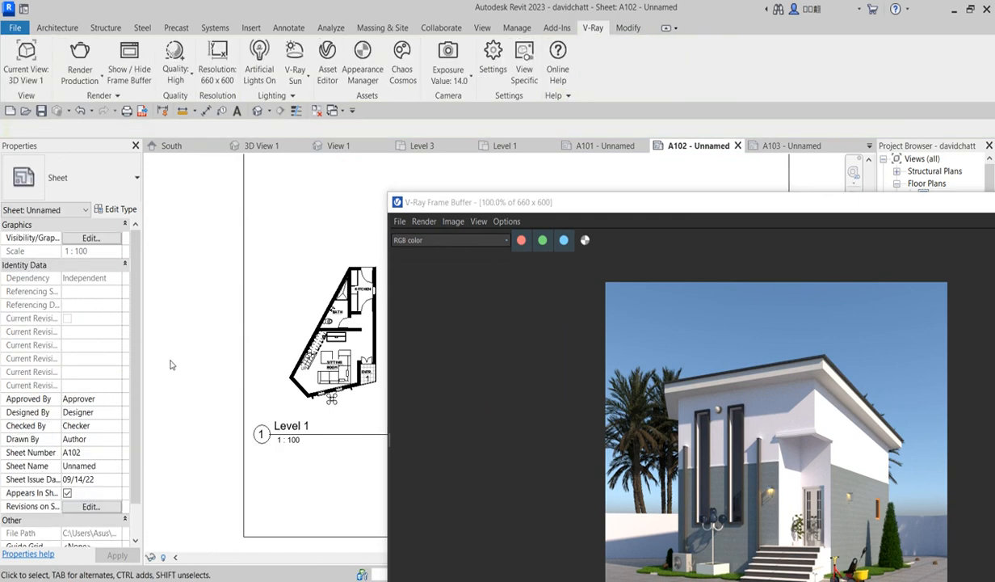
Examine the cleaned-up Level 1 plan on sheet A102.
{"action": "scroll", "coordinate": [169, 362], "scroll_direction": "down", "scroll_amount": 2}
{"action": "scroll", "coordinate": [352, 347], "scroll_direction": "up", "scroll_amount": 1}
{"action": "scroll", "coordinate": [333, 346], "scroll_direction": "up", "scroll_amount": 1}
{"action": "scroll", "coordinate": [353, 384], "scroll_direction": "down", "scroll_amount": 2}
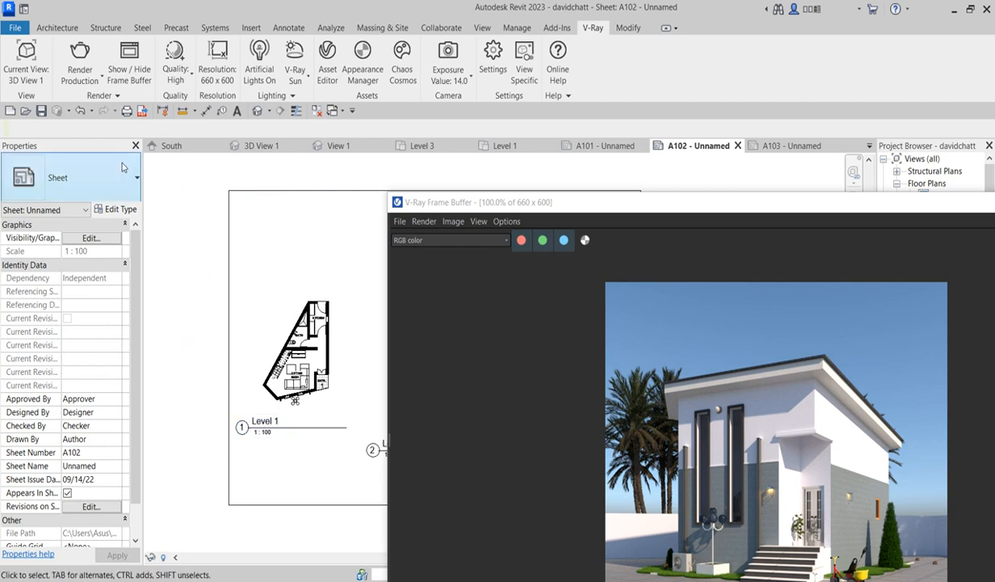
{"action": "scroll", "coordinate": [323, 391], "scroll_direction": "up", "scroll_amount": 1}
{"action": "scroll", "coordinate": [313, 334], "scroll_direction": "up", "scroll_amount": 1}
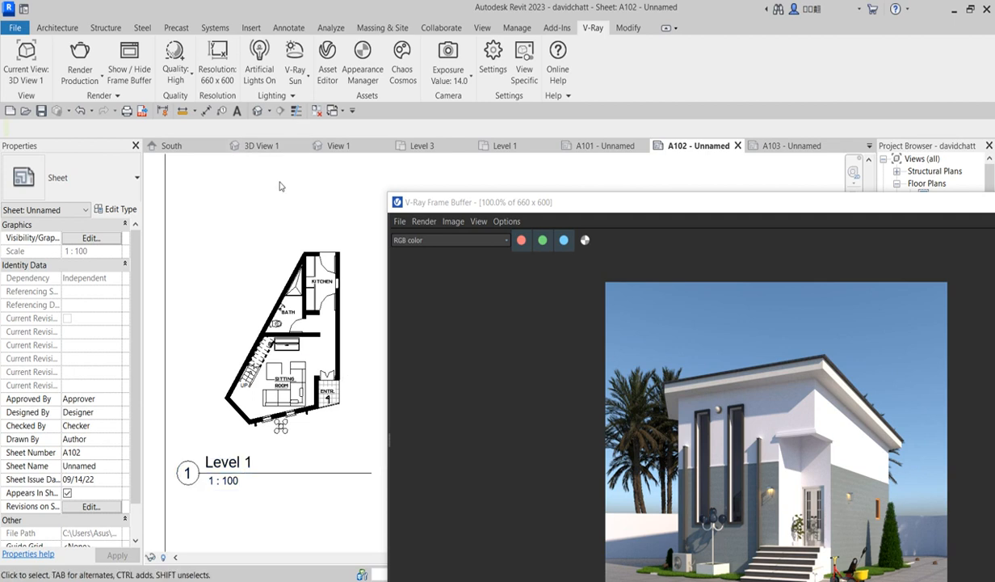
{"action": "scroll", "coordinate": [291, 187], "scroll_direction": "down", "scroll_amount": 1}
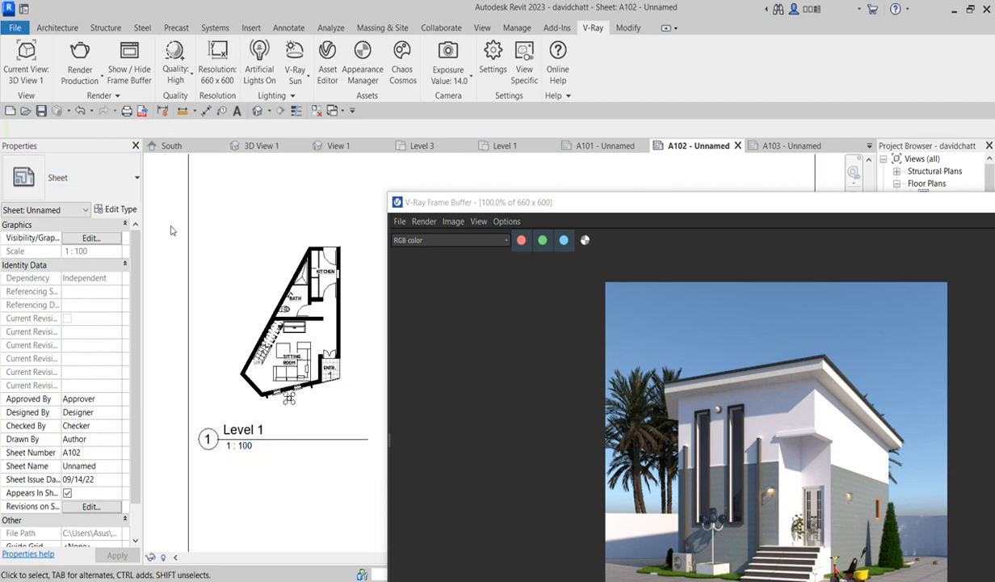
Bring the V-Ray frame buffer back over the sheet and maximize it to examine the house render in progress.
{"action": "left_click_drag", "start_coordinate": [687, 205], "coordinate": [556, 117]}
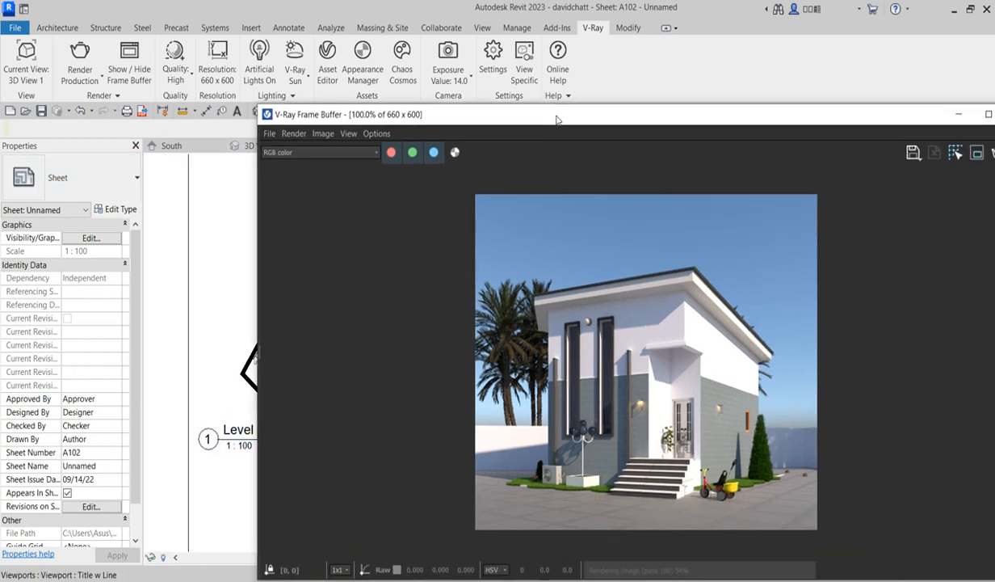
{"action": "left_click_drag", "start_coordinate": [660, 125], "coordinate": [621, 105]}
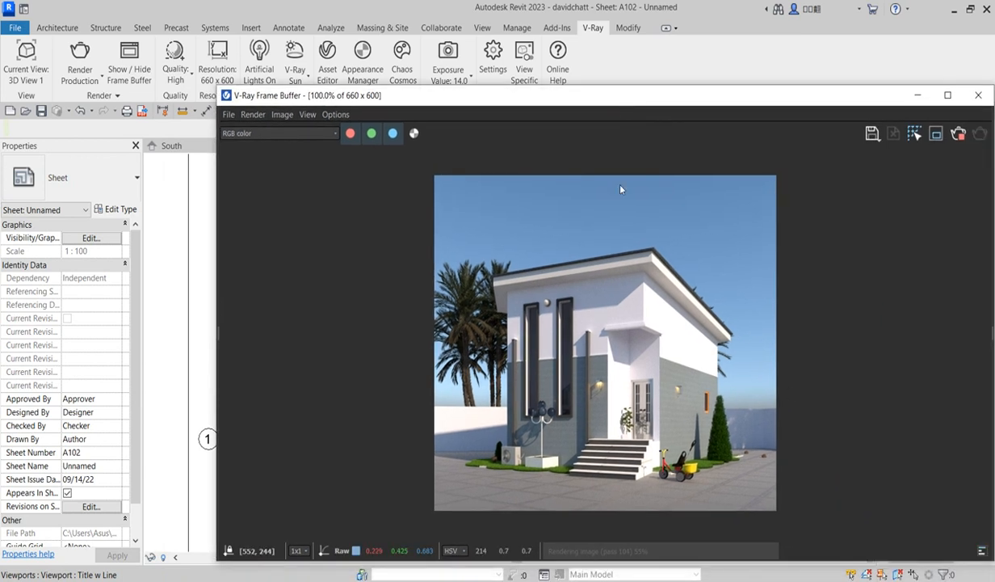
{"action": "mouse_move", "coordinate": [713, 100]}
{"action": "left_mouse_down"}
{"action": "mouse_move", "coordinate": [671, 99]}
{"action": "mouse_move", "coordinate": [714, 97]}
{"action": "left_mouse_up"}
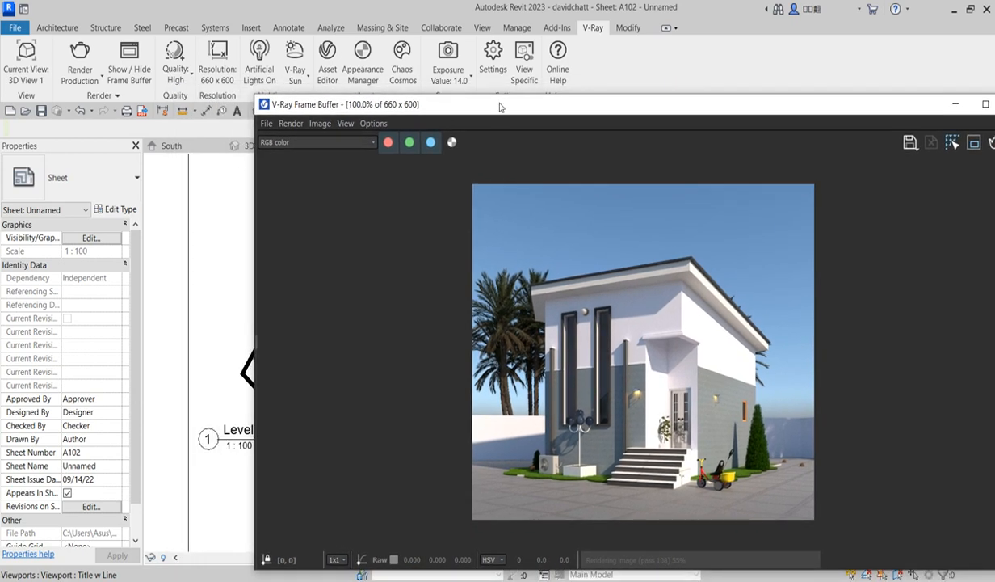
{"action": "left_click_drag", "start_coordinate": [499, 106], "coordinate": [534, 67]}
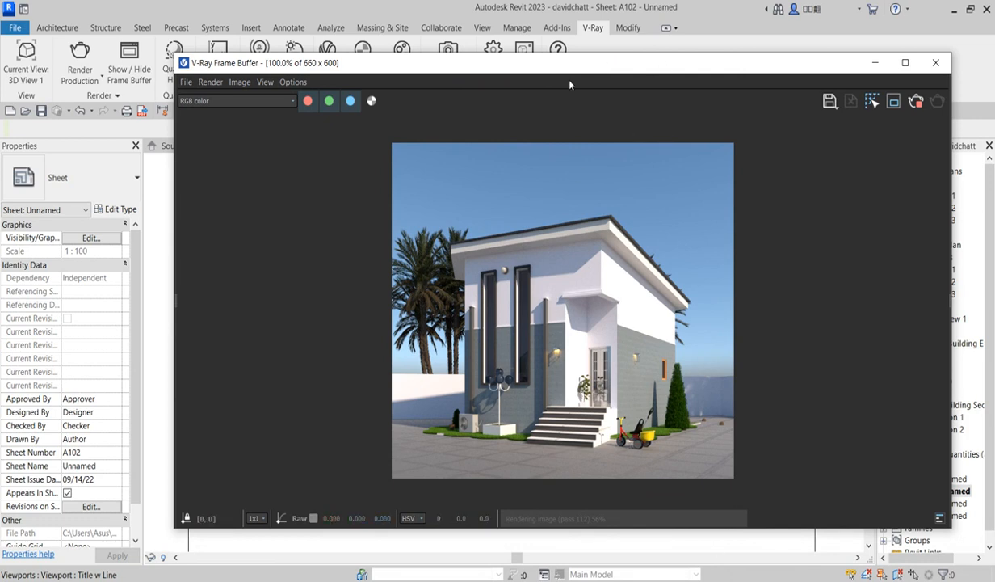
{"action": "left_click_drag", "start_coordinate": [574, 68], "coordinate": [624, 74]}
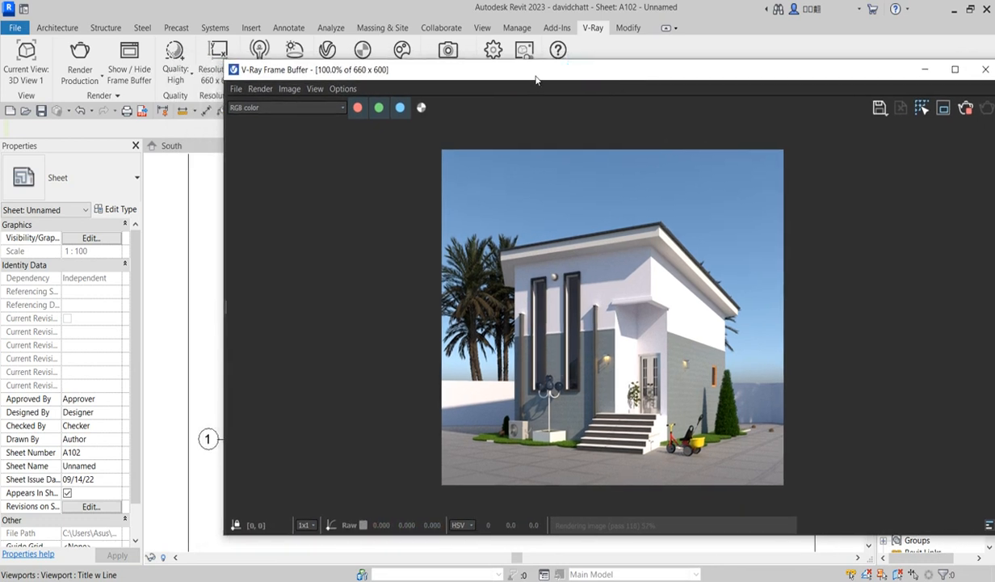
{"action": "left_click_drag", "start_coordinate": [536, 77], "coordinate": [475, 76]}
{"action": "left_click_drag", "start_coordinate": [569, 71], "coordinate": [520, 74]}
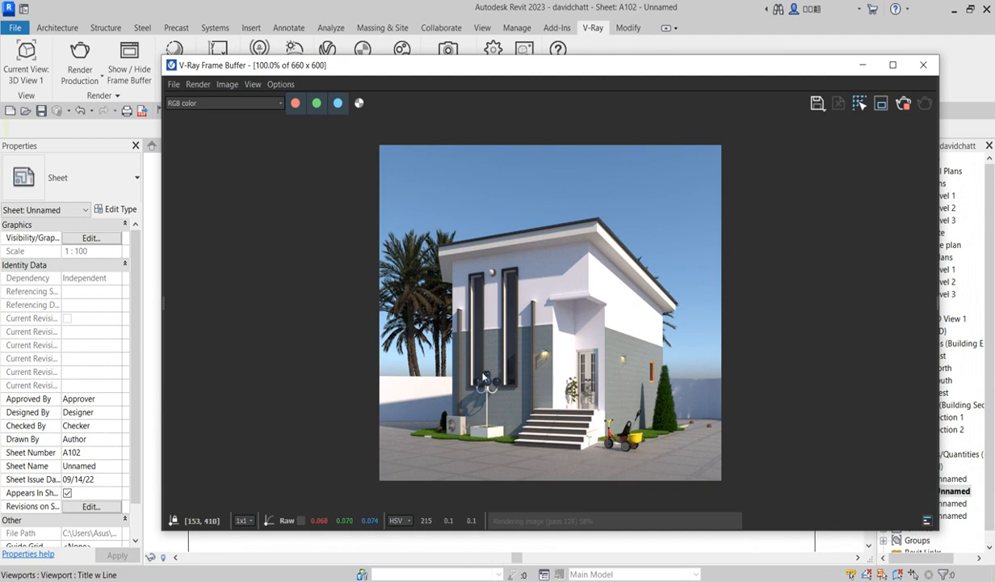
{"action": "mouse_move", "coordinate": [695, 74]}
{"action": "left_mouse_down"}
{"action": "mouse_move", "coordinate": [668, 71]}
{"action": "mouse_move", "coordinate": [678, 73]}
{"action": "left_mouse_up"}
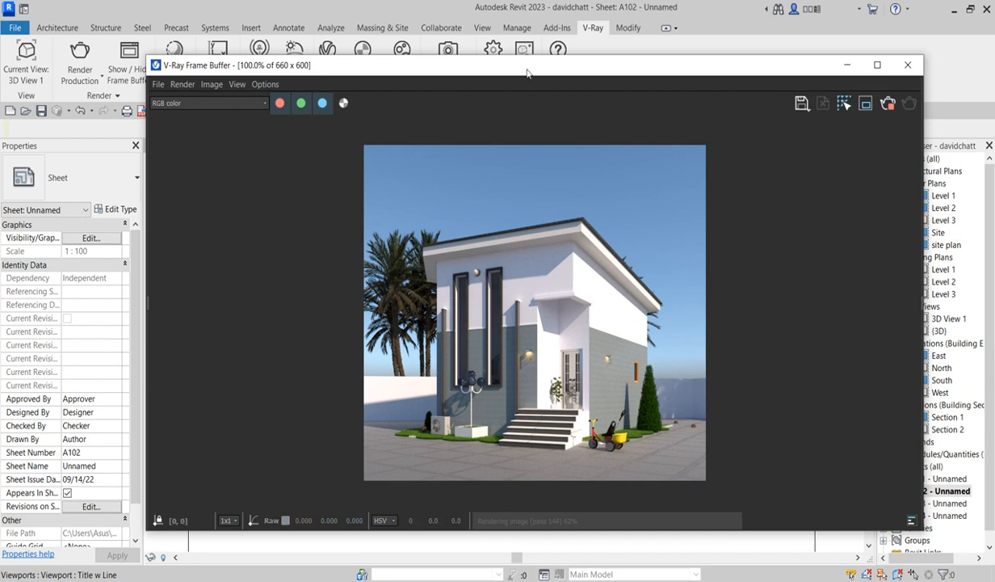
{"action": "left_click", "coordinate": [875, 66]}
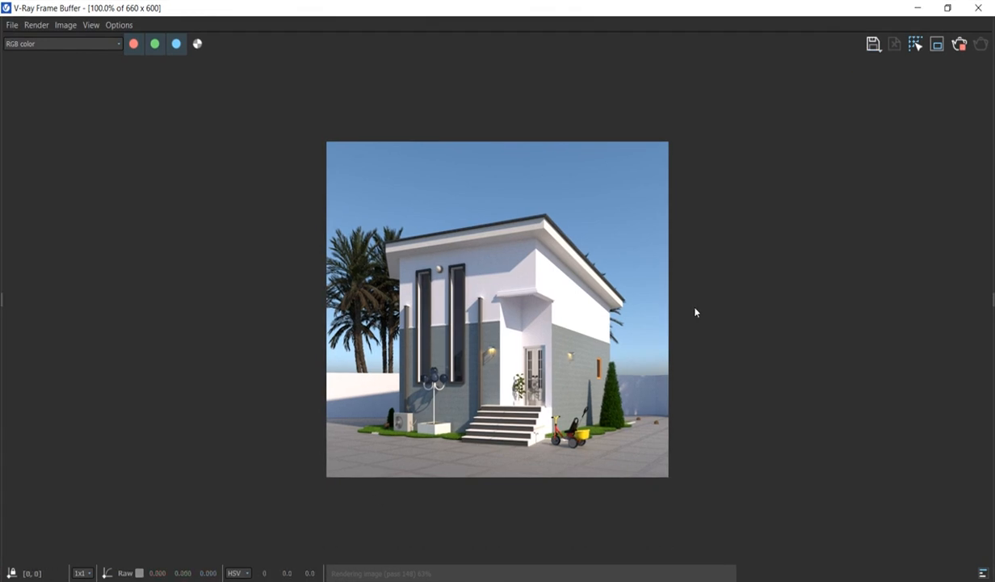
{"action": "scroll", "coordinate": [695, 311], "scroll_direction": "up", "scroll_amount": 1}
{"action": "scroll", "coordinate": [697, 309], "scroll_direction": "down", "scroll_amount": 1}
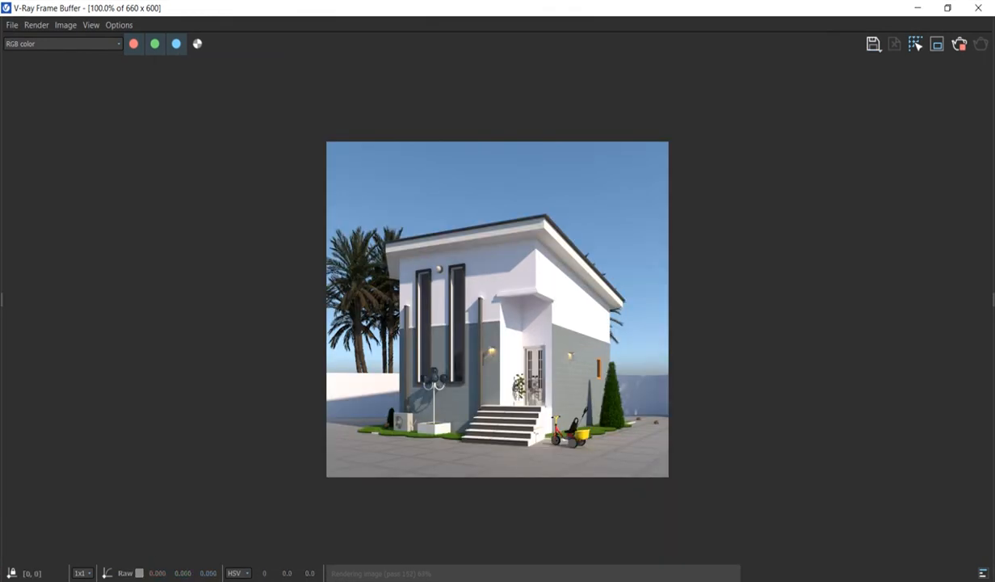